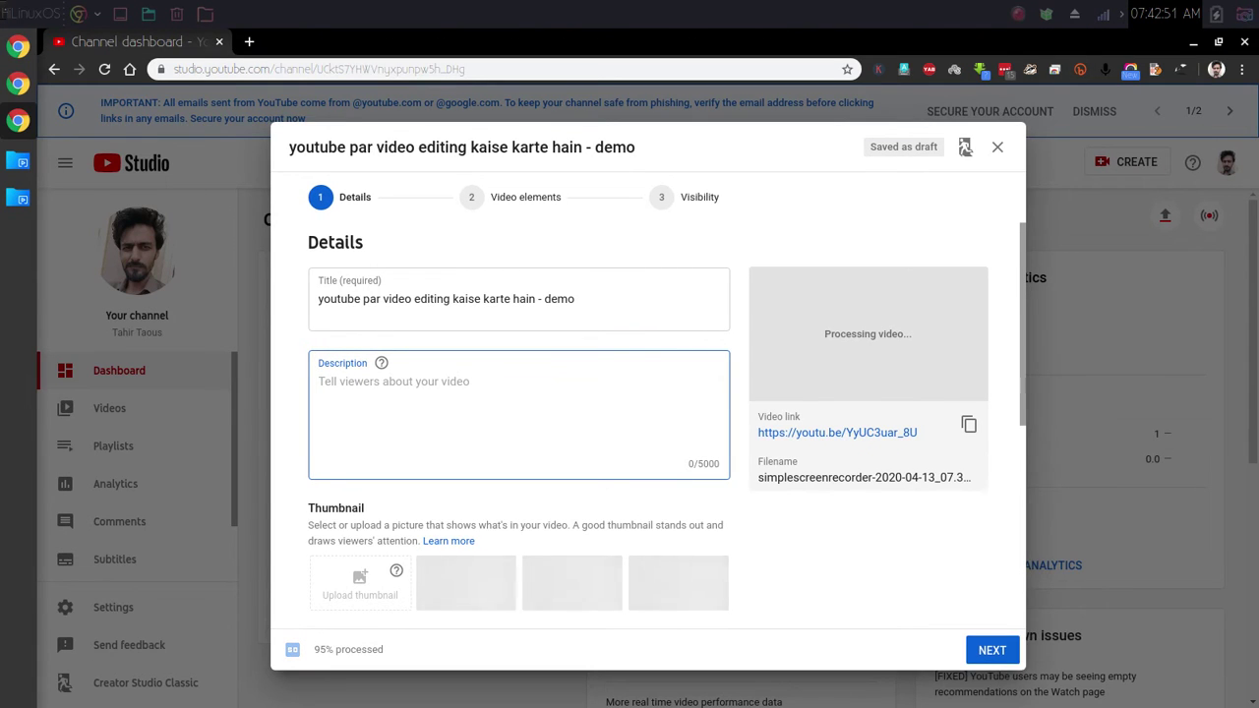
- Review the upload's processing status and the description, thumbnail, playlist and audience sections of the video details
scroll(518, 422, "down", 1)
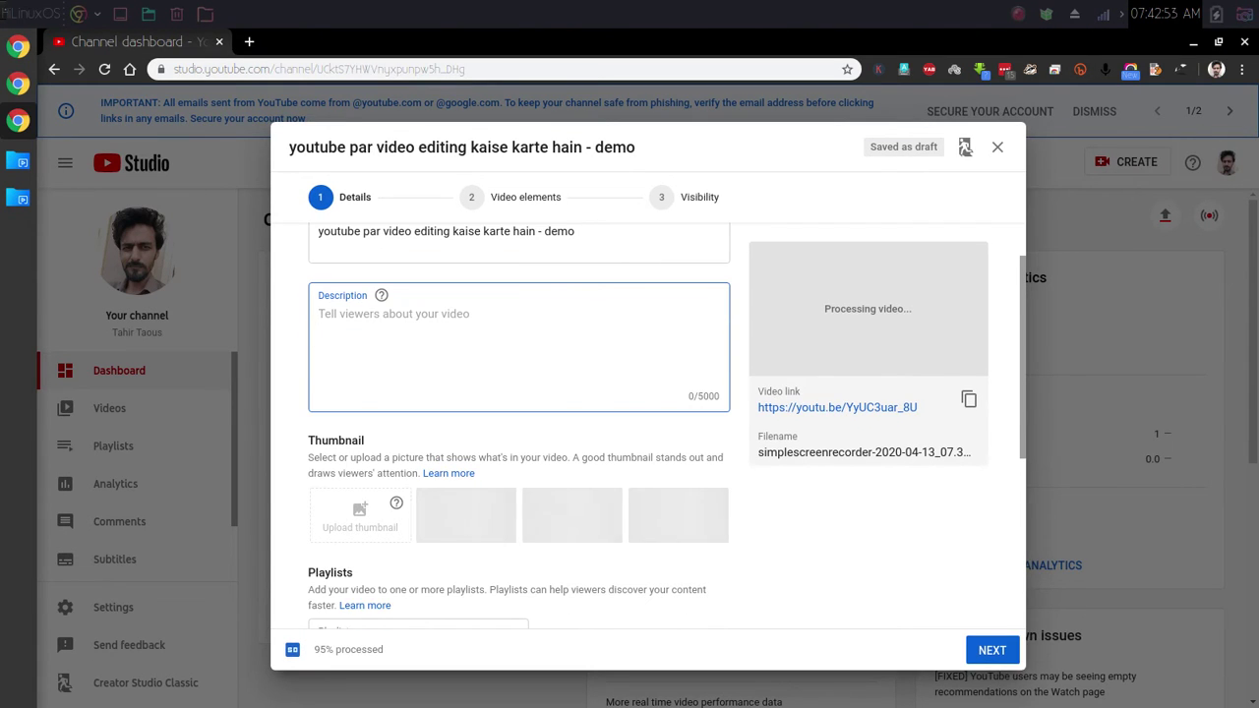
left_click_drag(385, 649, 312, 649)
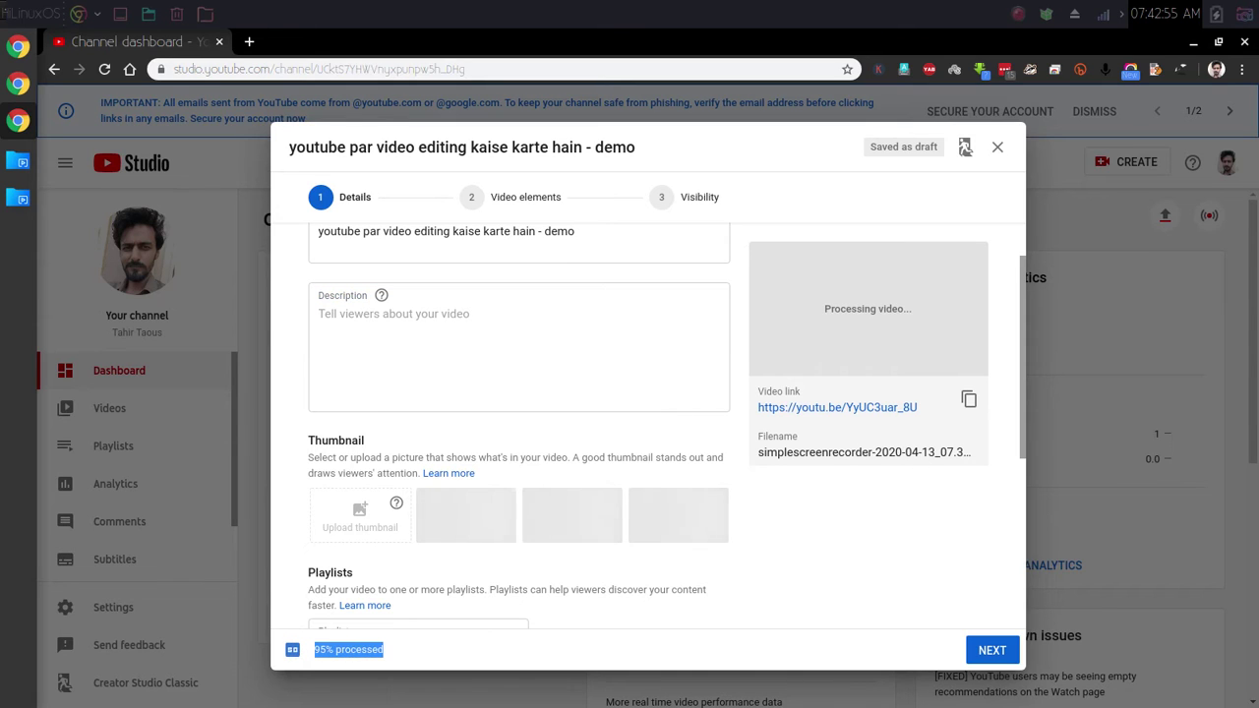
left_click(511, 531)
scroll(512, 531, "up", 1)
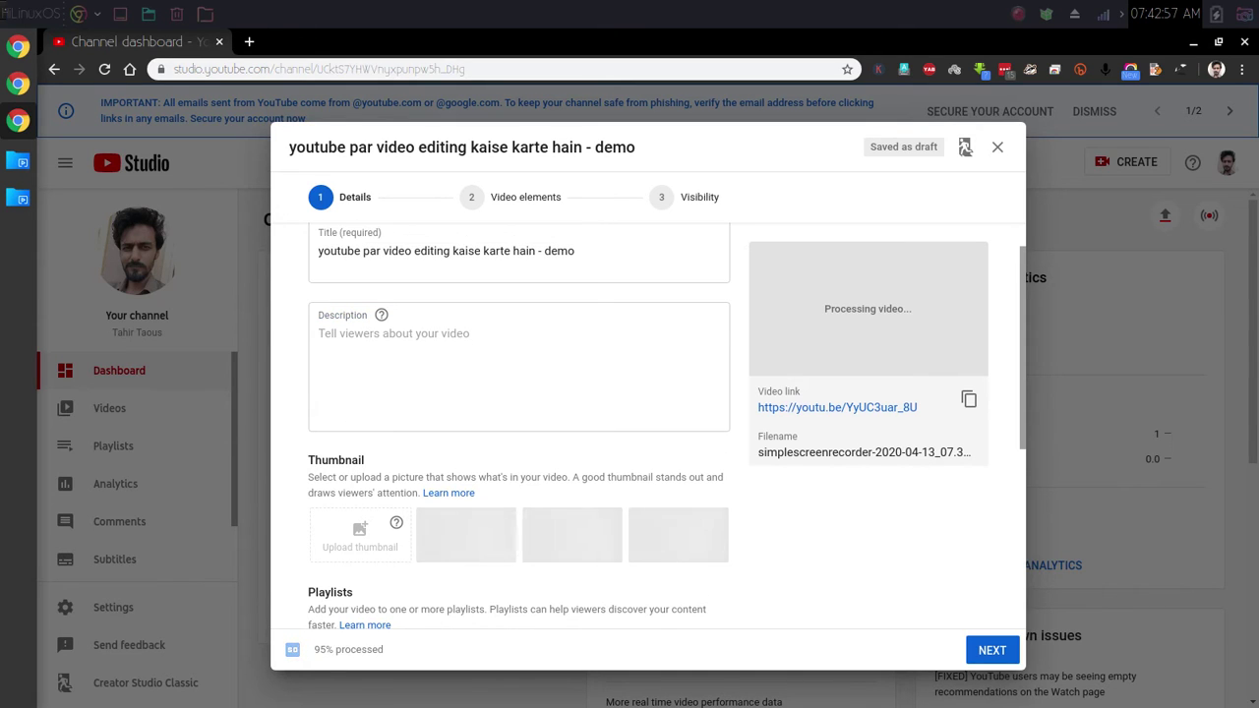
scroll(518, 422, "down", 3)
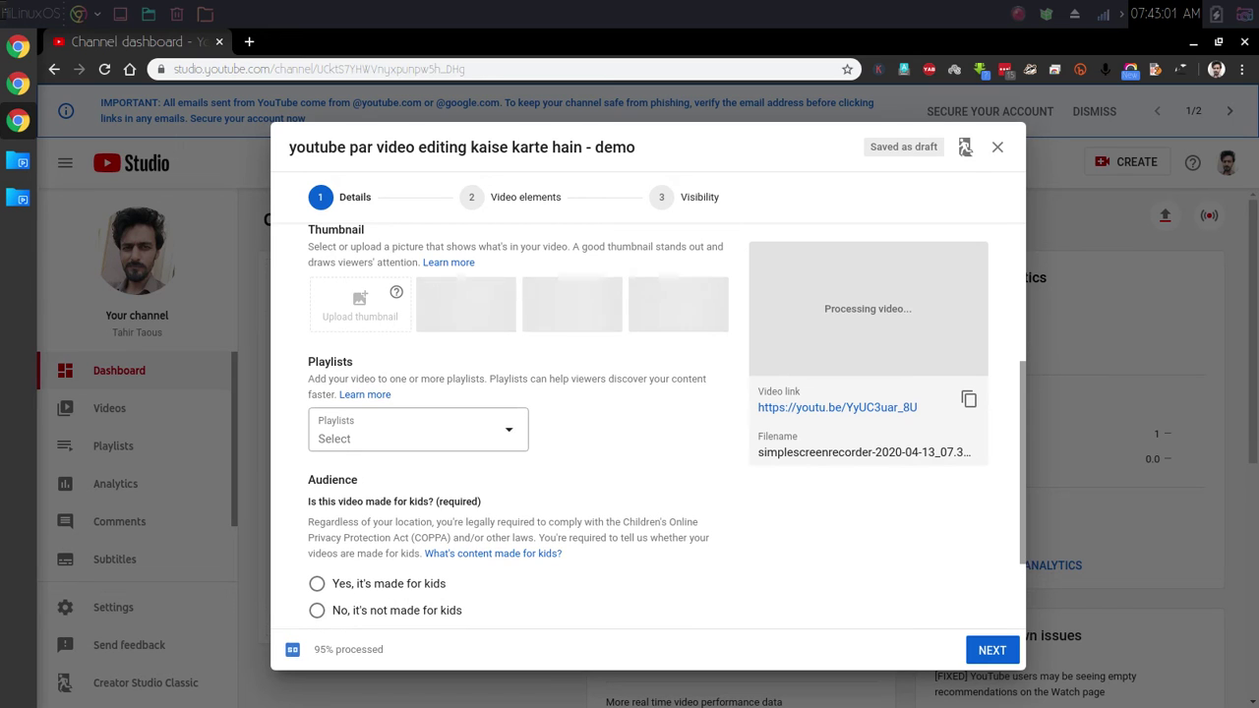
scroll(518, 423, "down", 2)
scroll(518, 423, "up", 6)
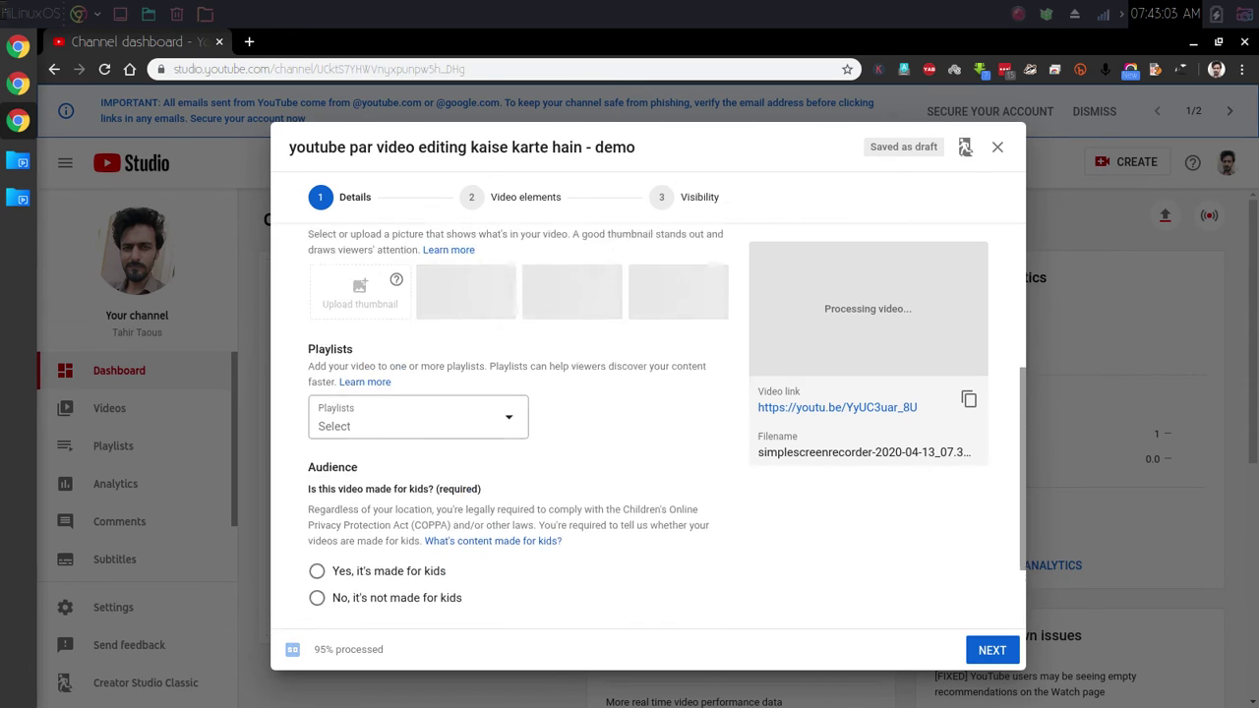
scroll(519, 423, "down", 6)
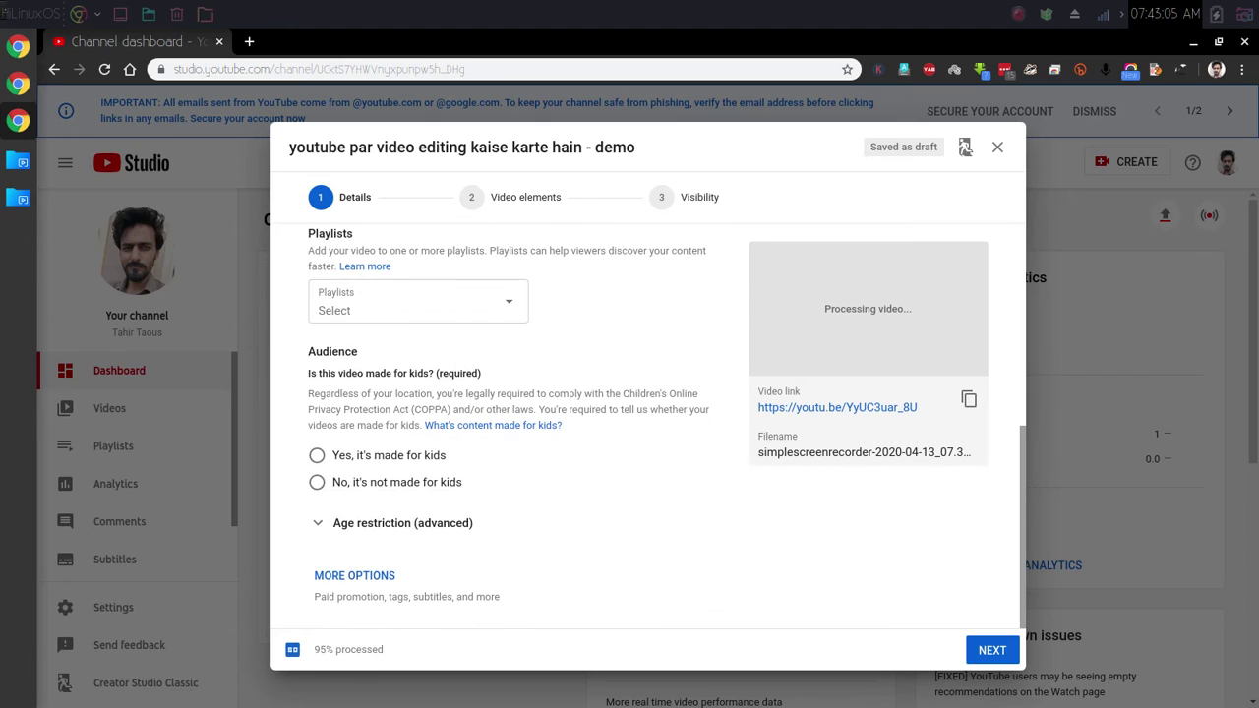
- Mark the video as not made for kids and continue to the video elements stage
left_click(991, 650)
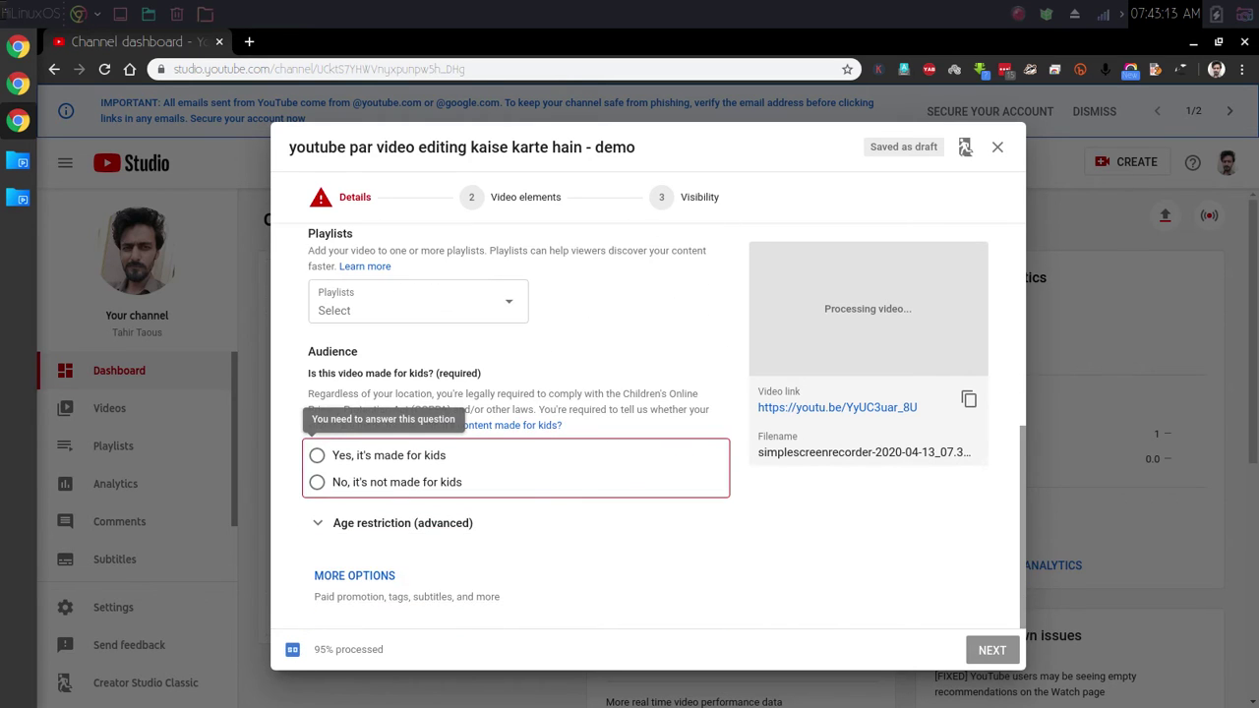
left_click(317, 482)
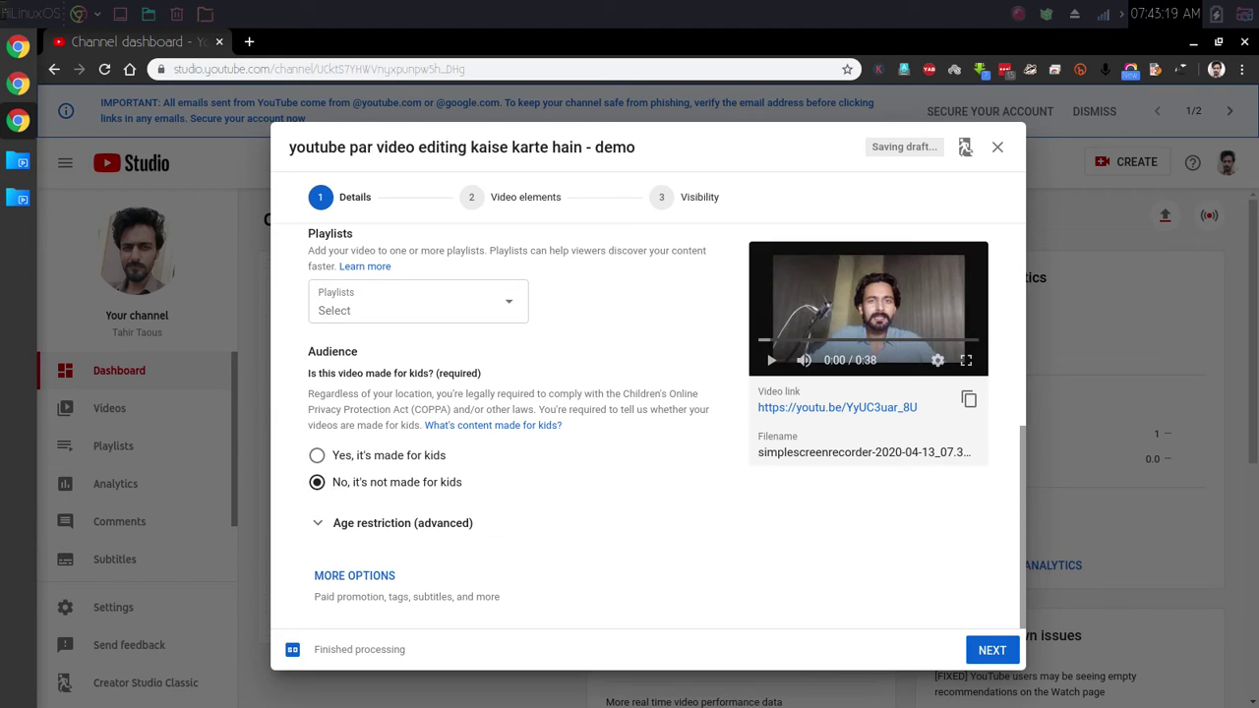
left_click(991, 650)
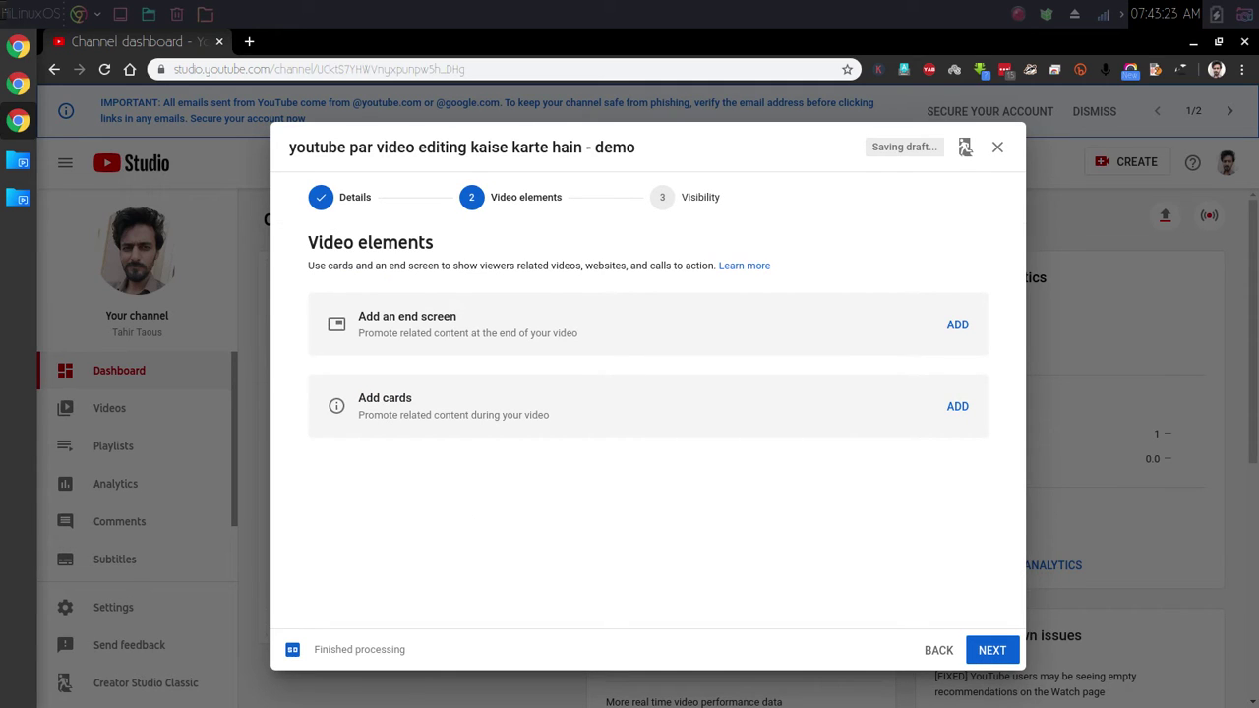
- Skip the video elements and save the video with Private visibility
left_click(992, 650)
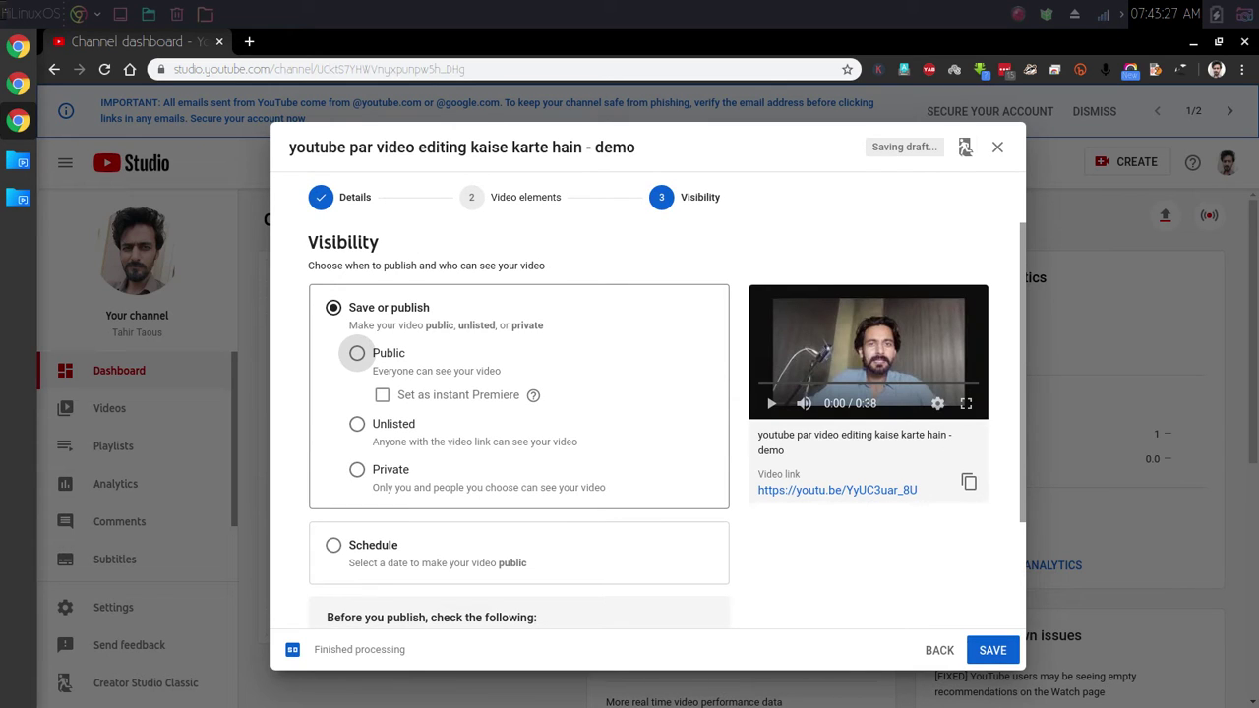
left_click(356, 469)
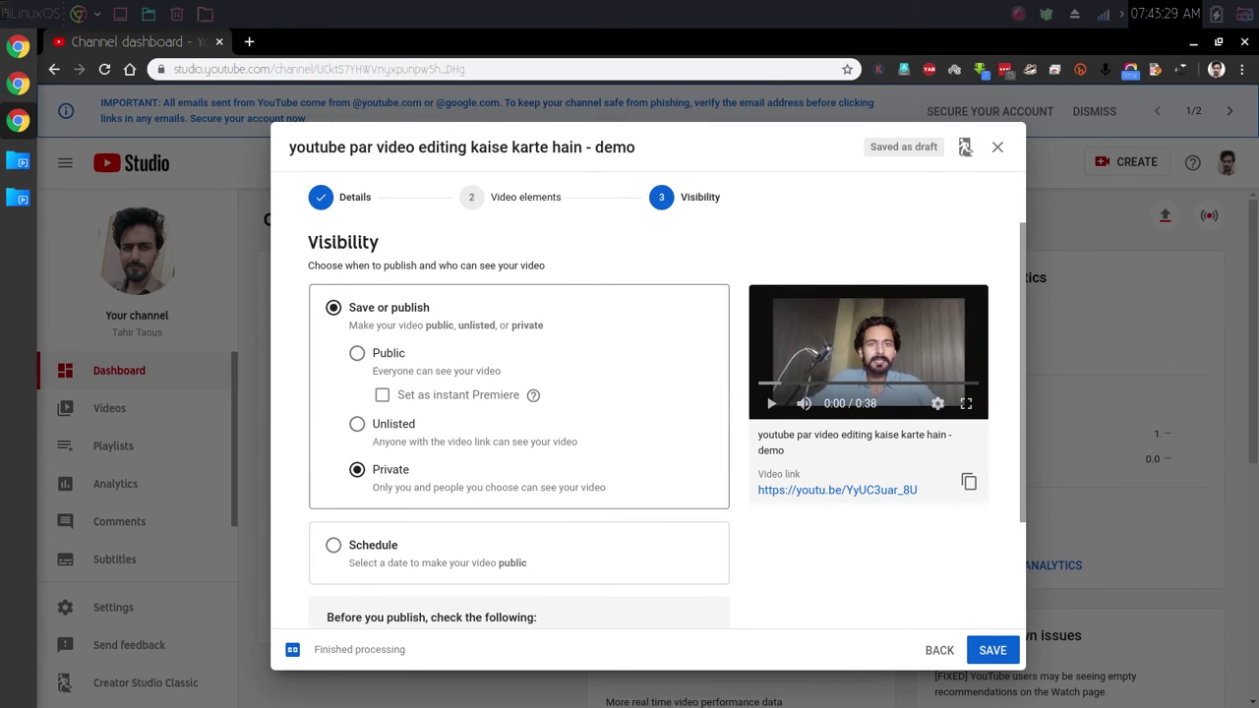
left_click(991, 650)
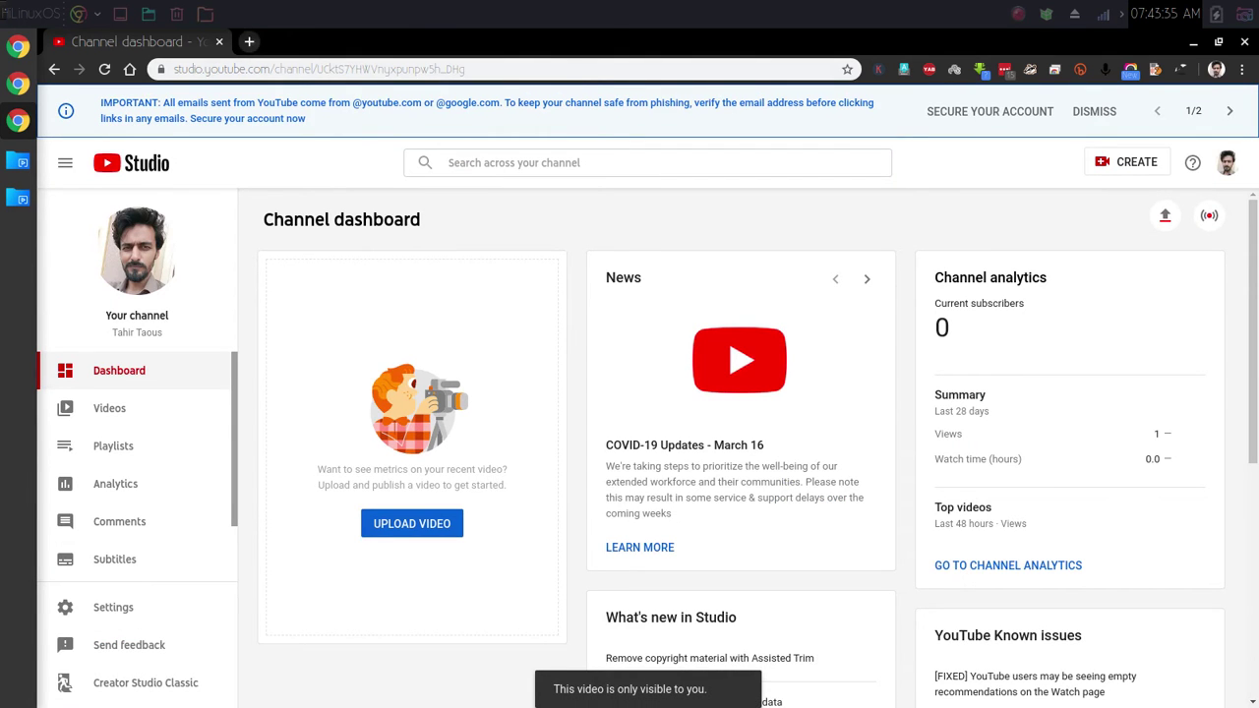
- Open YouTube Studio in a new browser tab and show the channel's uploaded videos
left_click(249, 41)
type("stu")
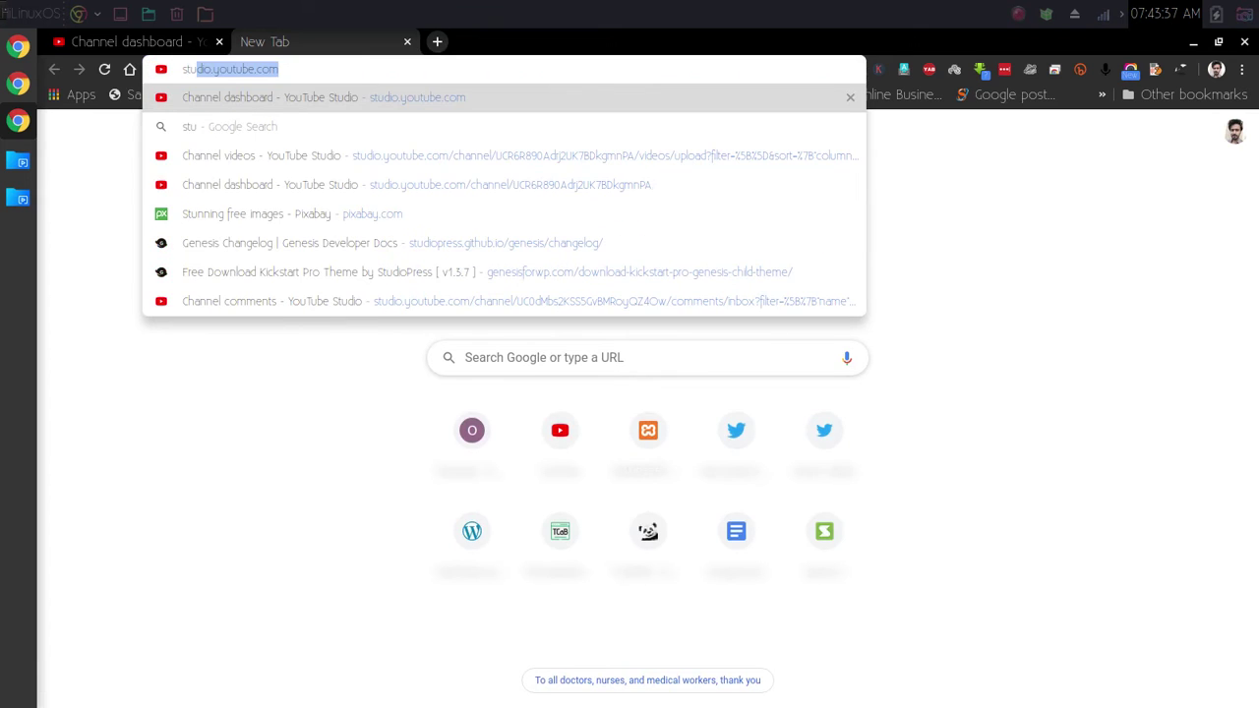
key("Return")
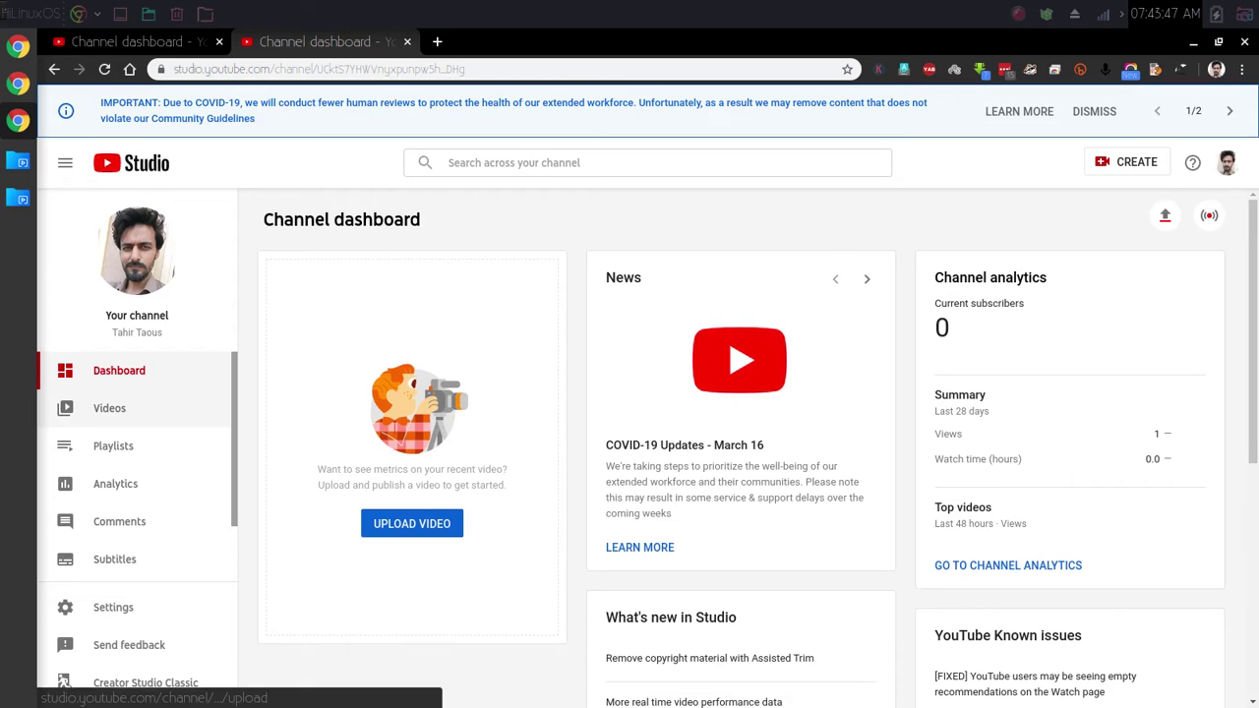
left_click(109, 408)
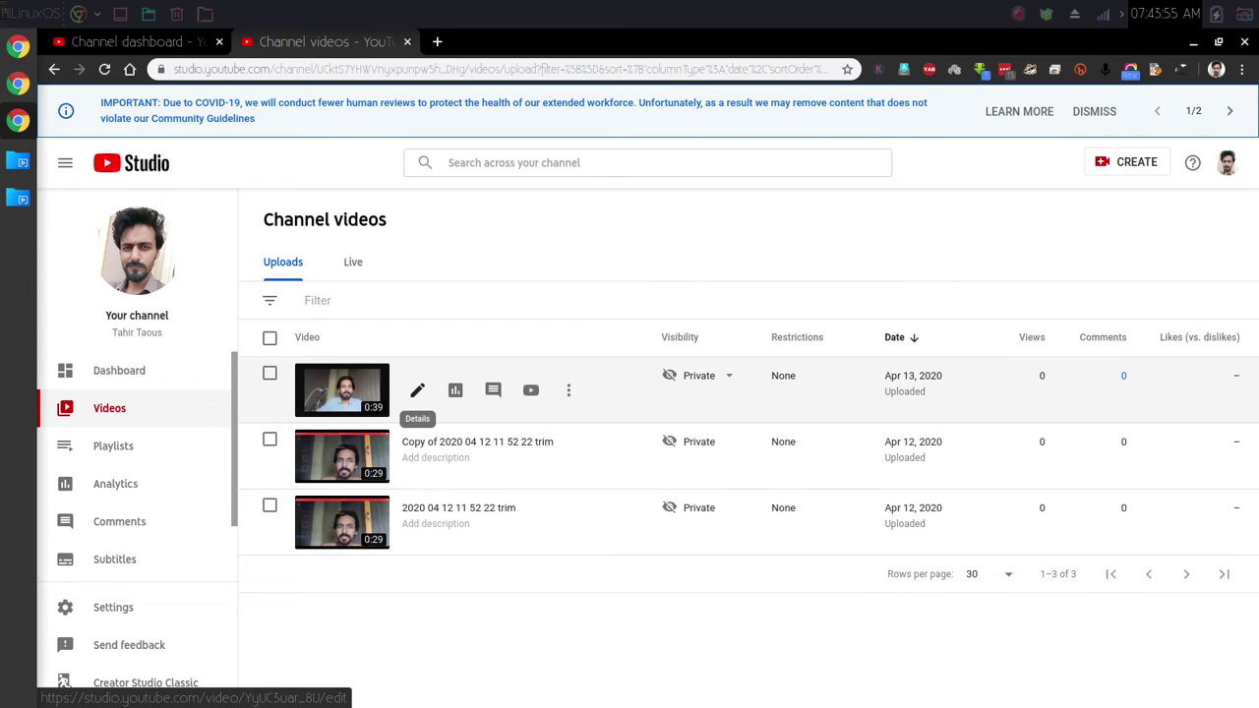
- Open the Apr 13, 2020 upload in the video editor and launch its blur tool with the preview paused
left_click(417, 390)
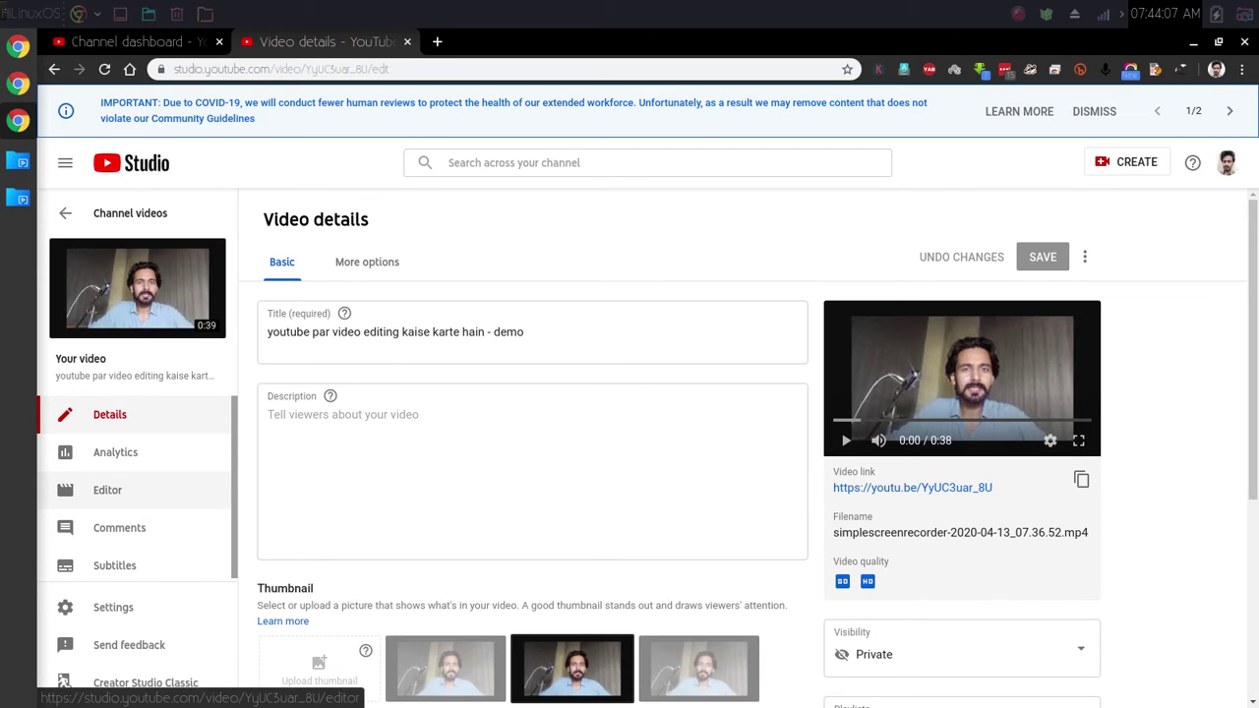
left_click(107, 490)
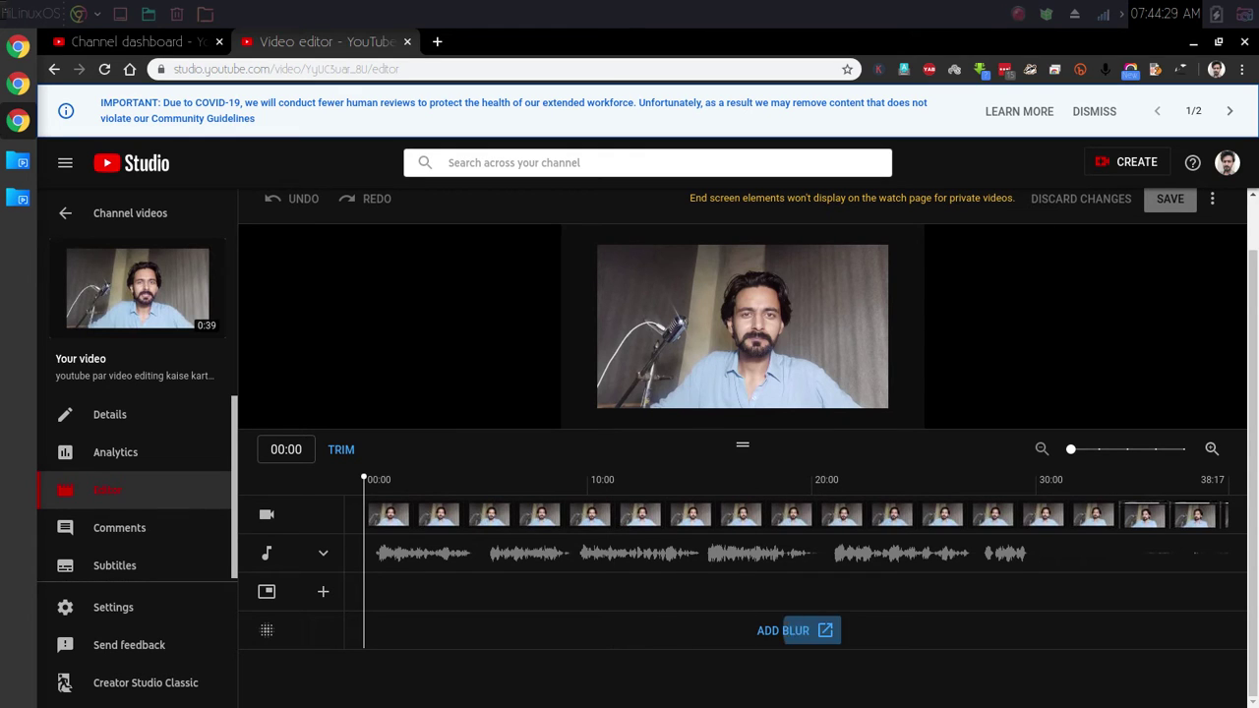
left_click(791, 630)
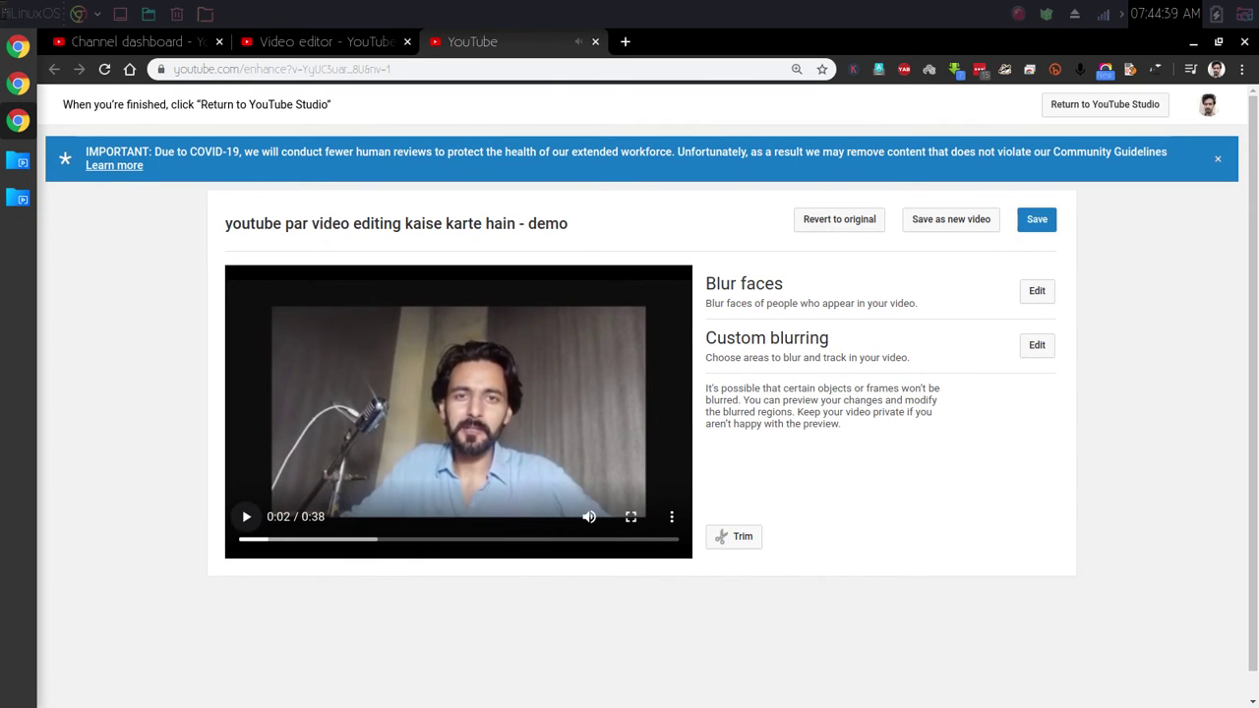
key("space")
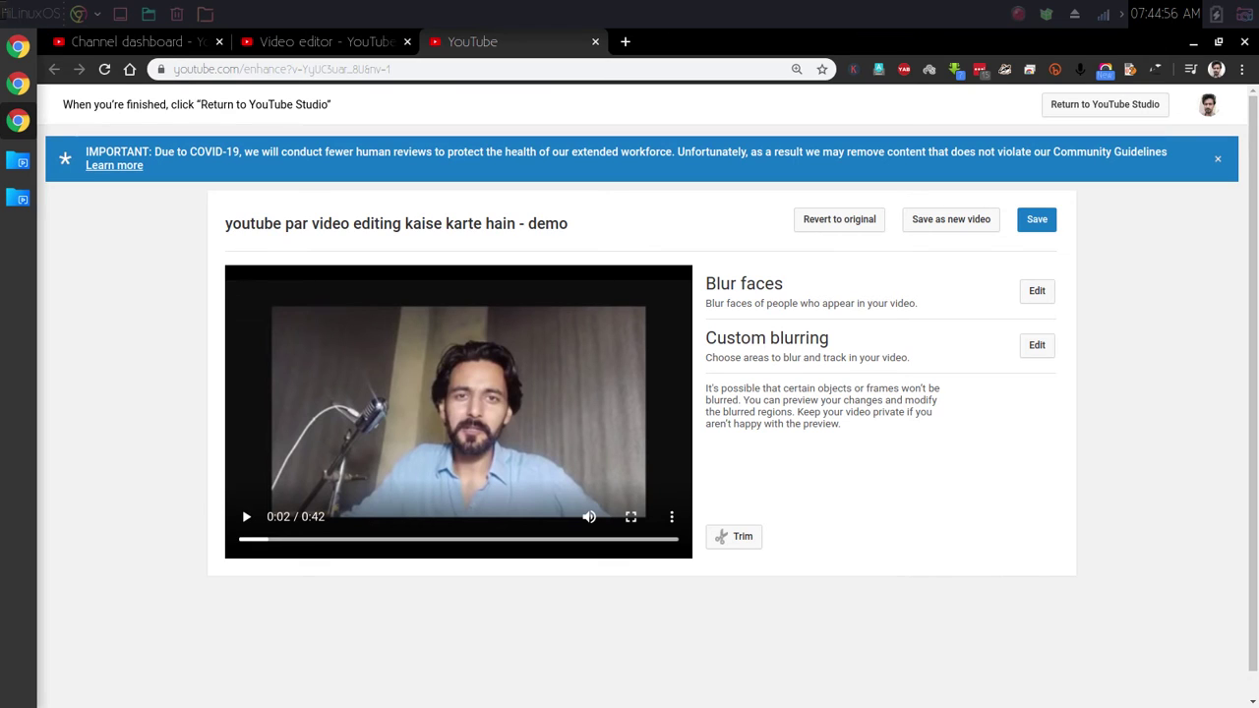
- Try blurring all detected faces, preview the effect with the sound muted, and leave Blur faces without saving
left_click_drag(705, 303, 918, 303)
left_click(919, 303)
left_click(1036, 291)
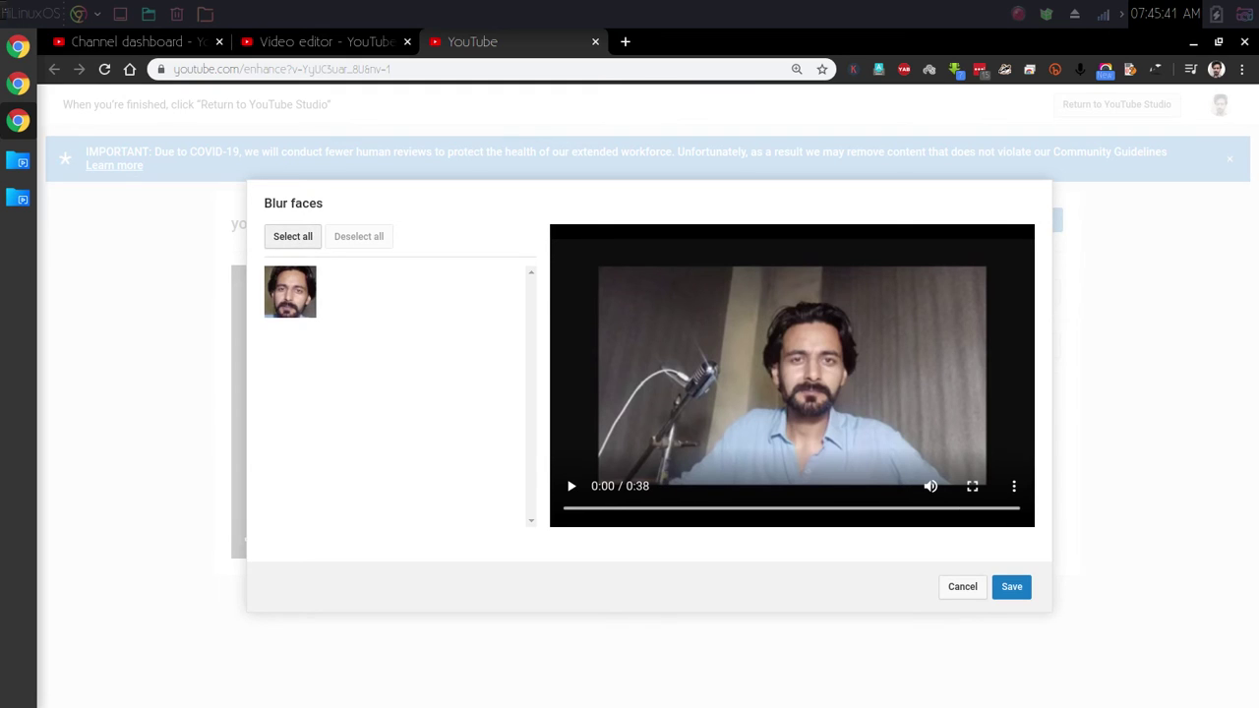
left_click(292, 236)
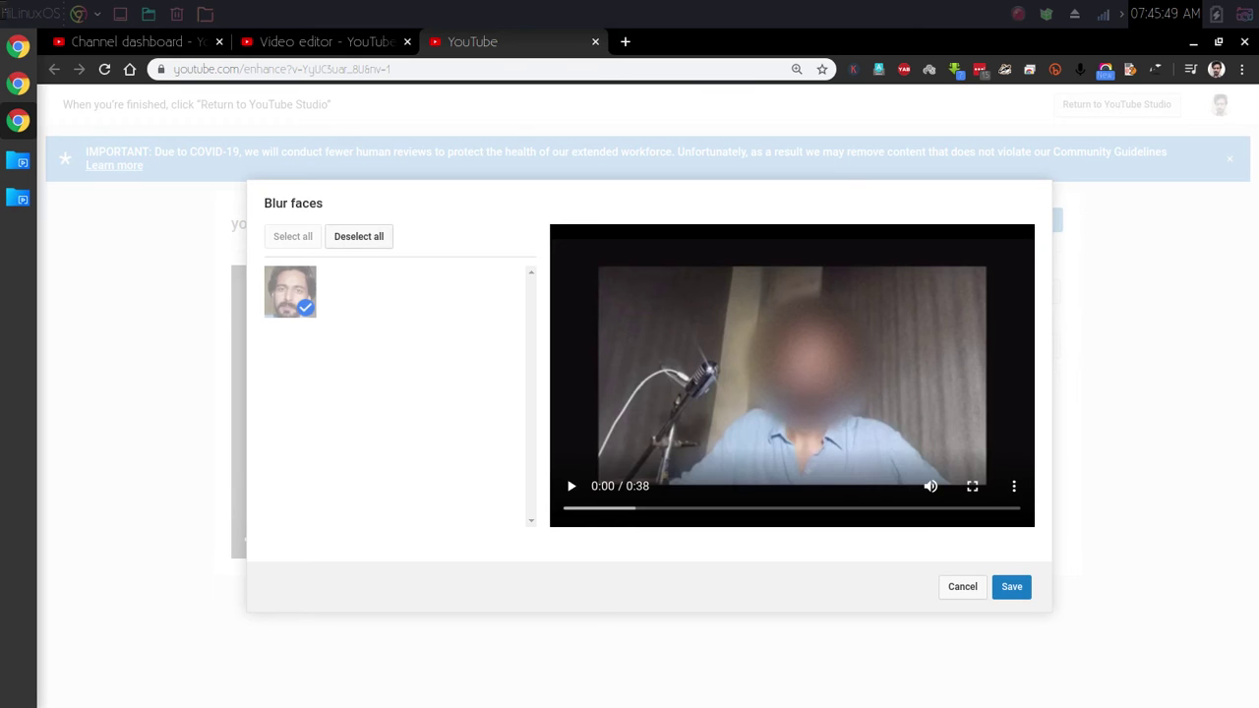
left_click(570, 486)
left_click(930, 486)
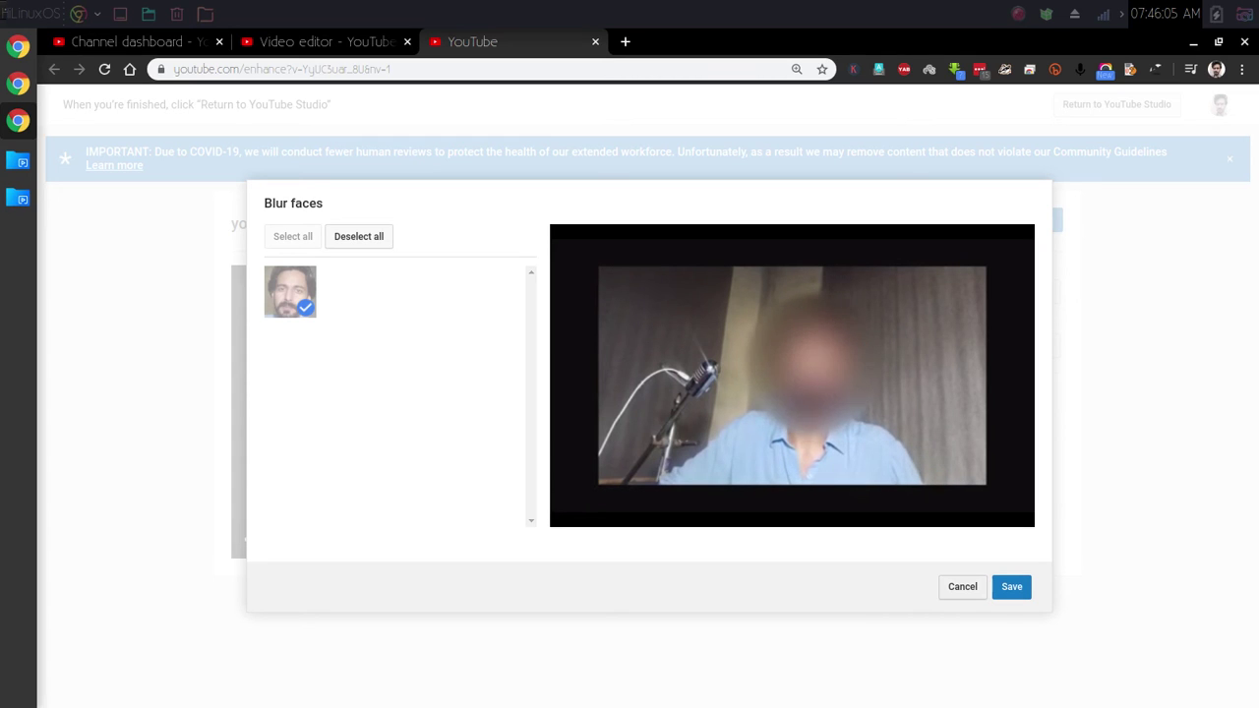
key("Escape")
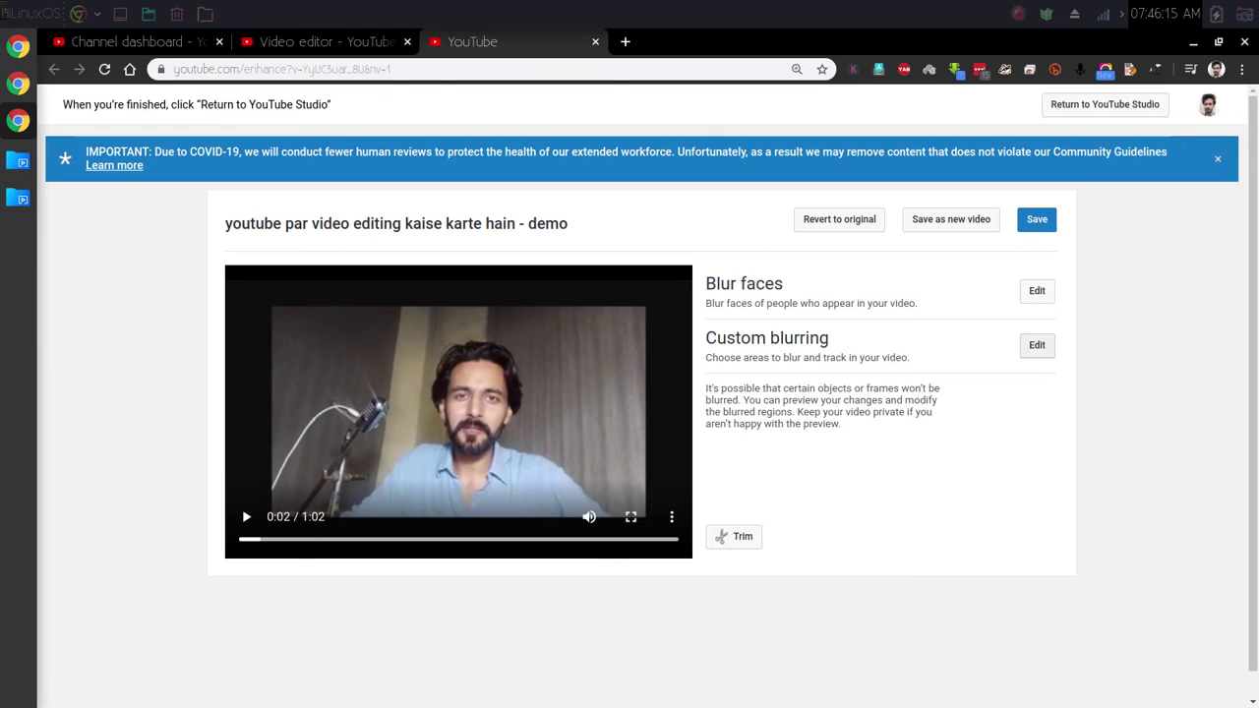
- Start custom blurring, pause and mute the video at 0:01, and draw a rectangular blur area over the microphone
left_click_drag(829, 337, 706, 337)
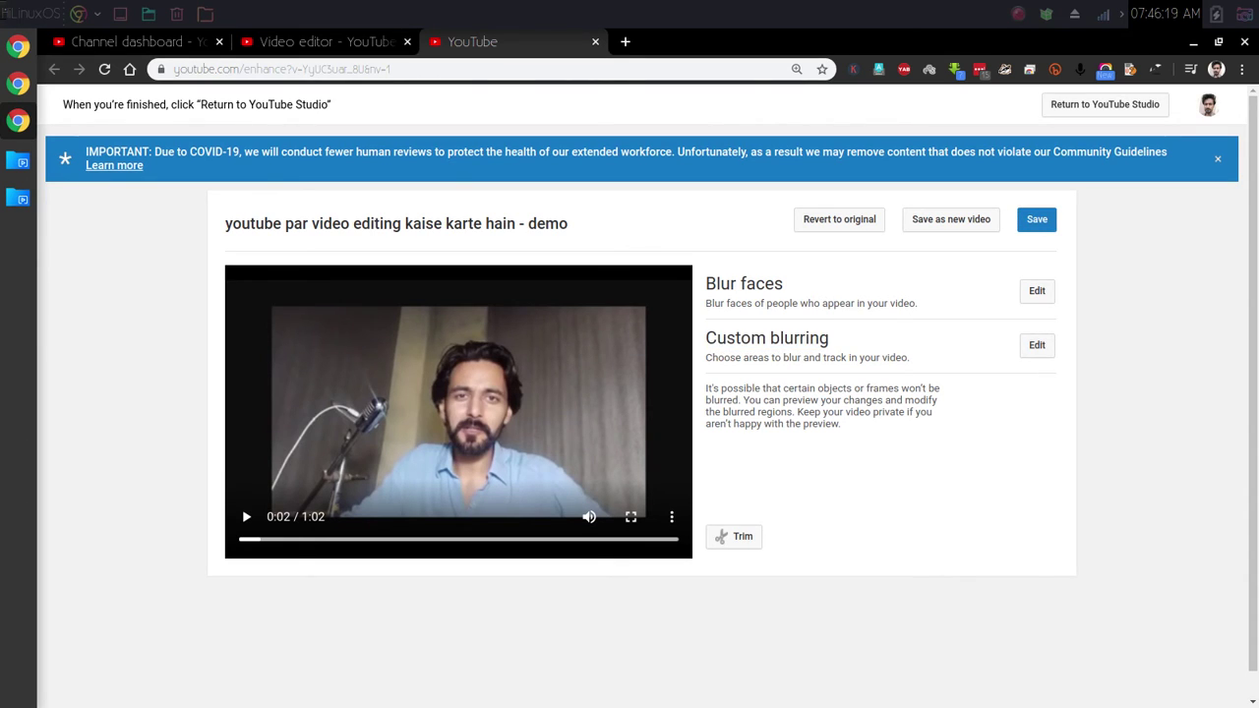
left_click(1036, 344)
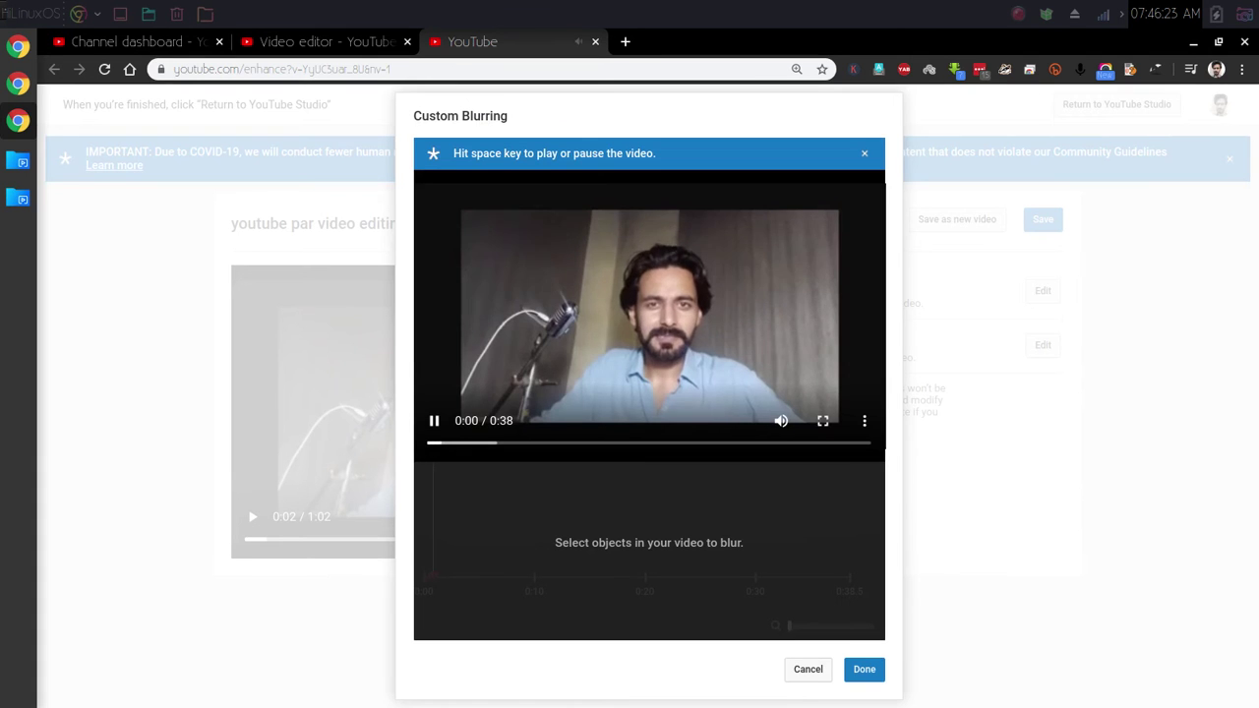
key("space")
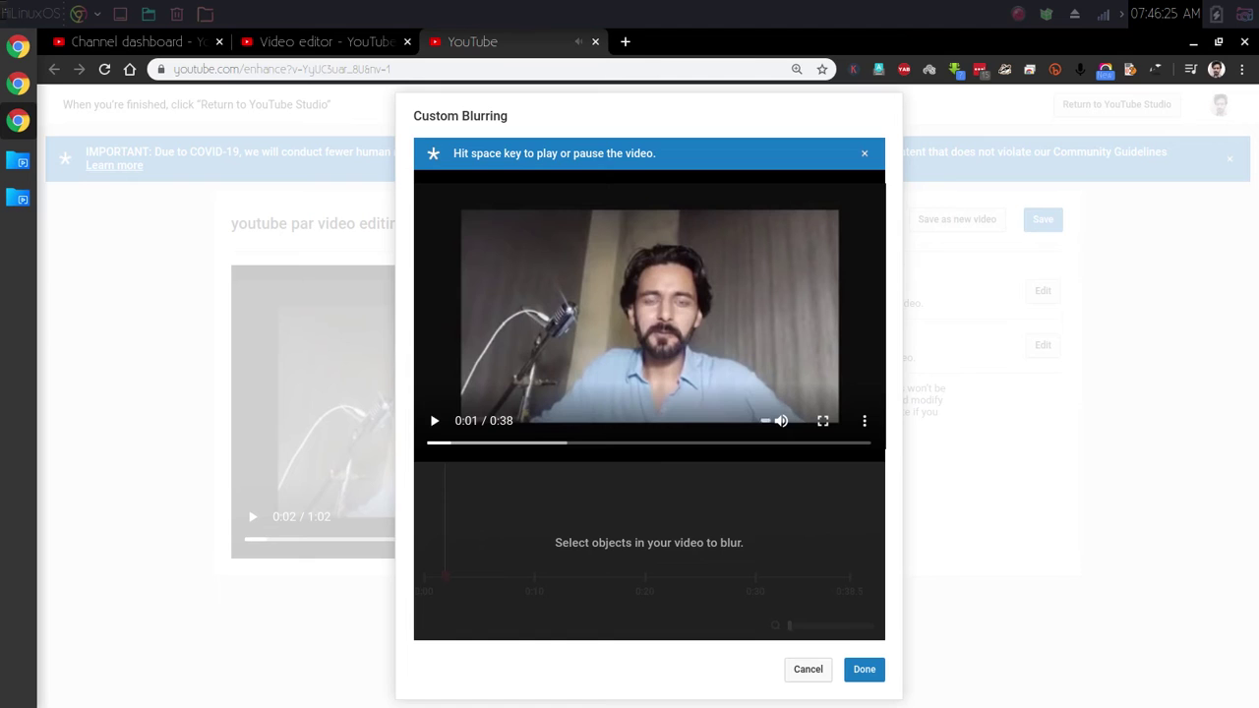
key("m")
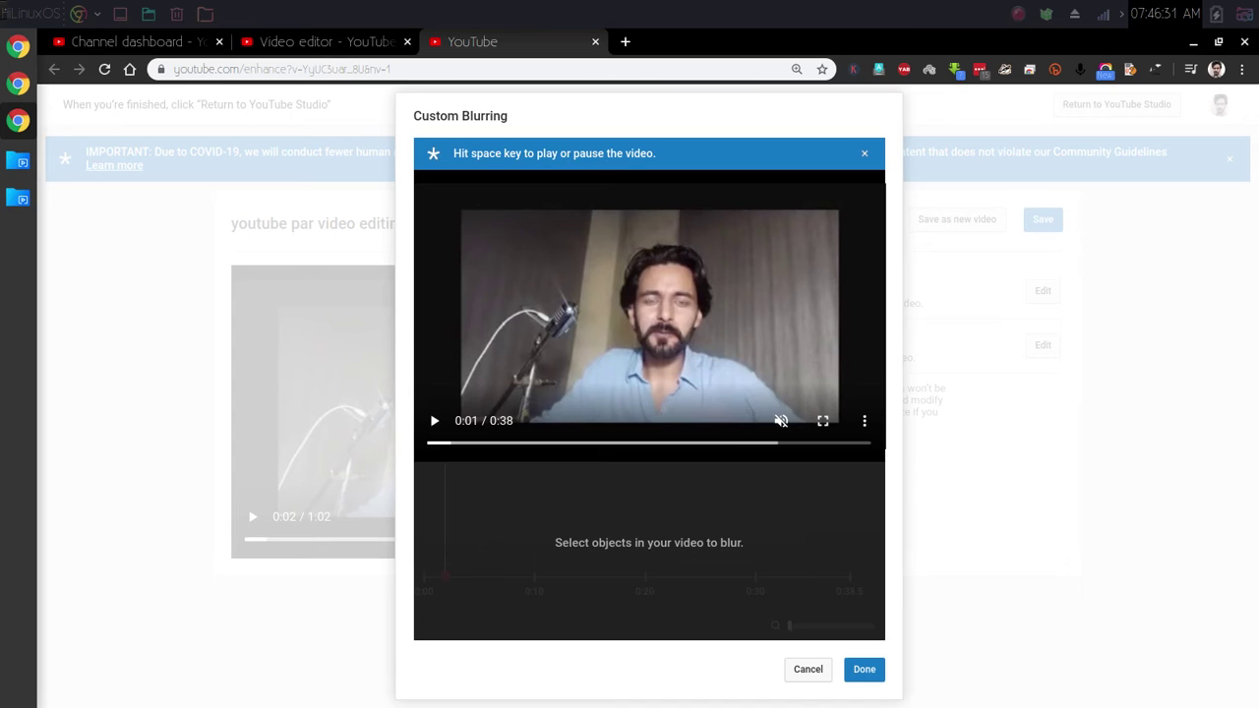
mouse_move(596, 286)
left_mouse_down()
mouse_move(564, 325)
mouse_move(515, 349)
left_mouse_up()
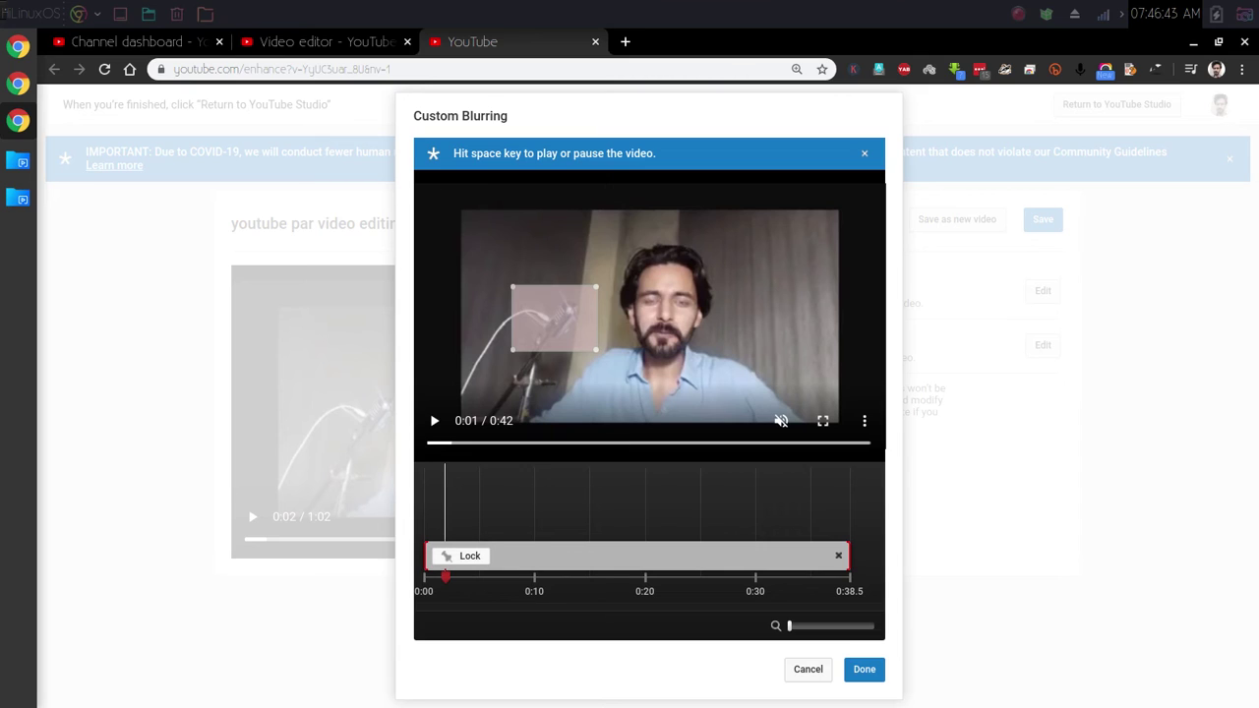
- Limit the microphone blur to about 0:03 to 0:09 on the timeline and preview the video through to 0:10
left_click_drag(848, 556, 602, 555)
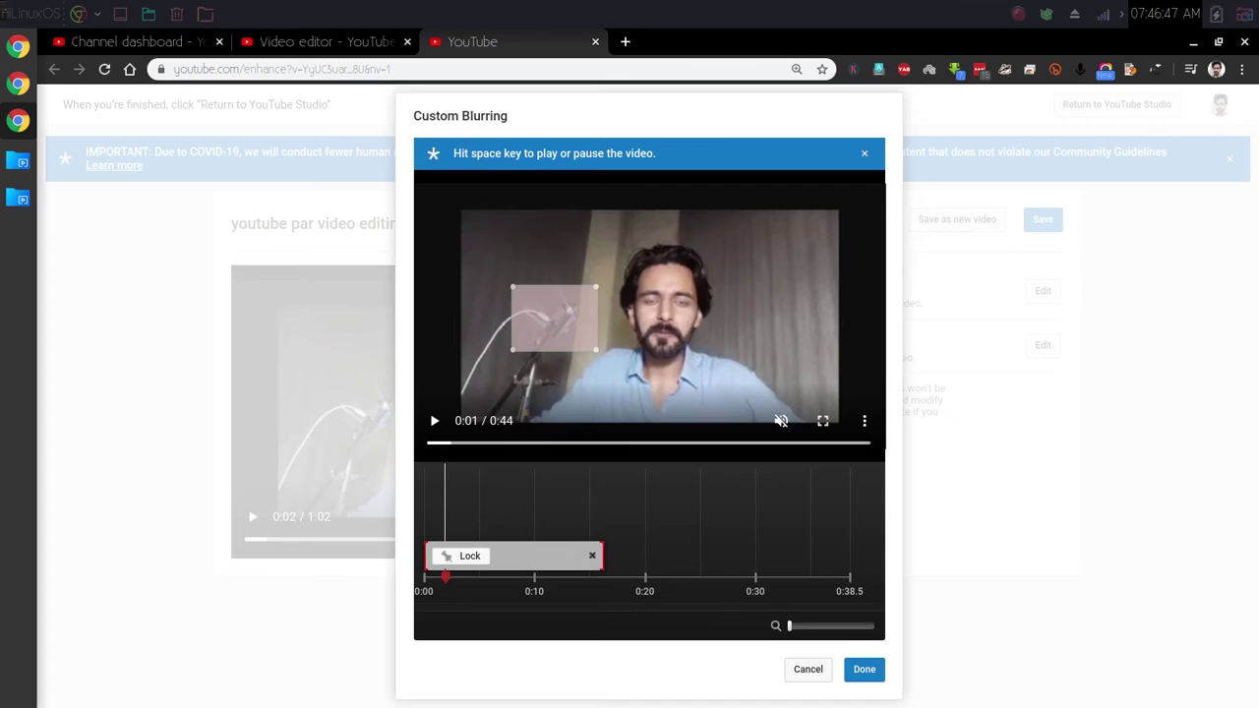
left_click_drag(427, 555, 496, 556)
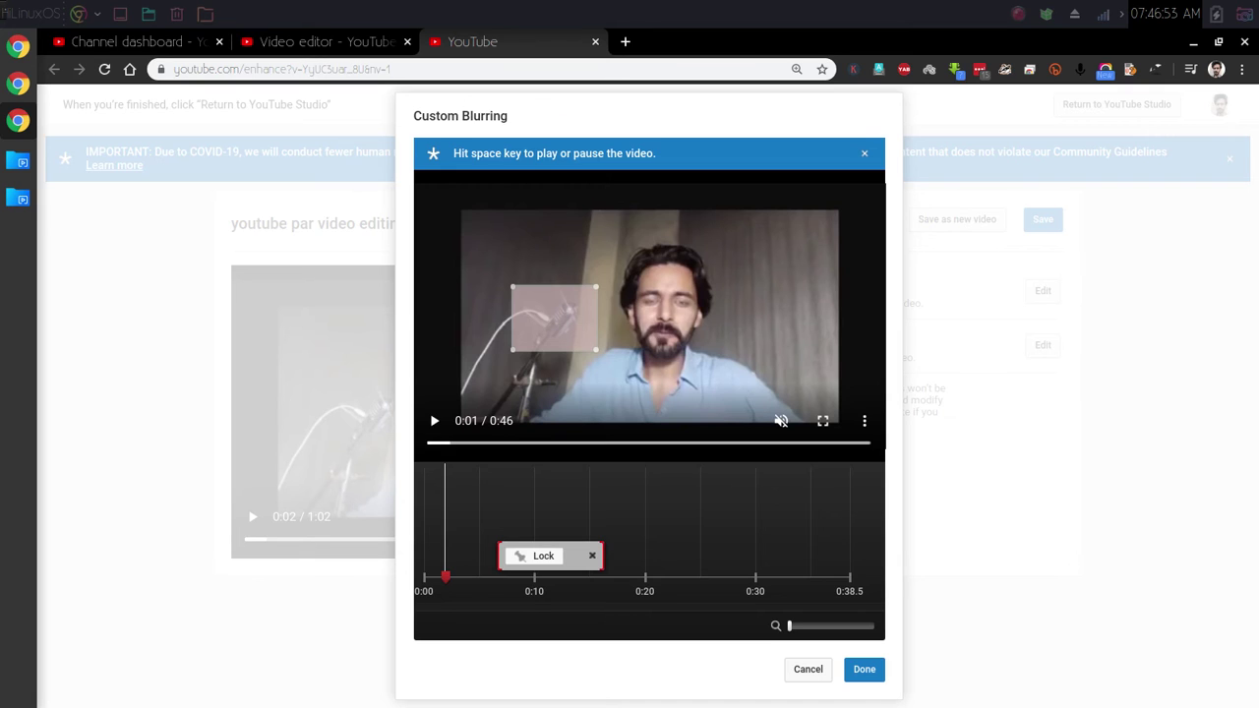
left_click_drag(788, 625, 854, 626)
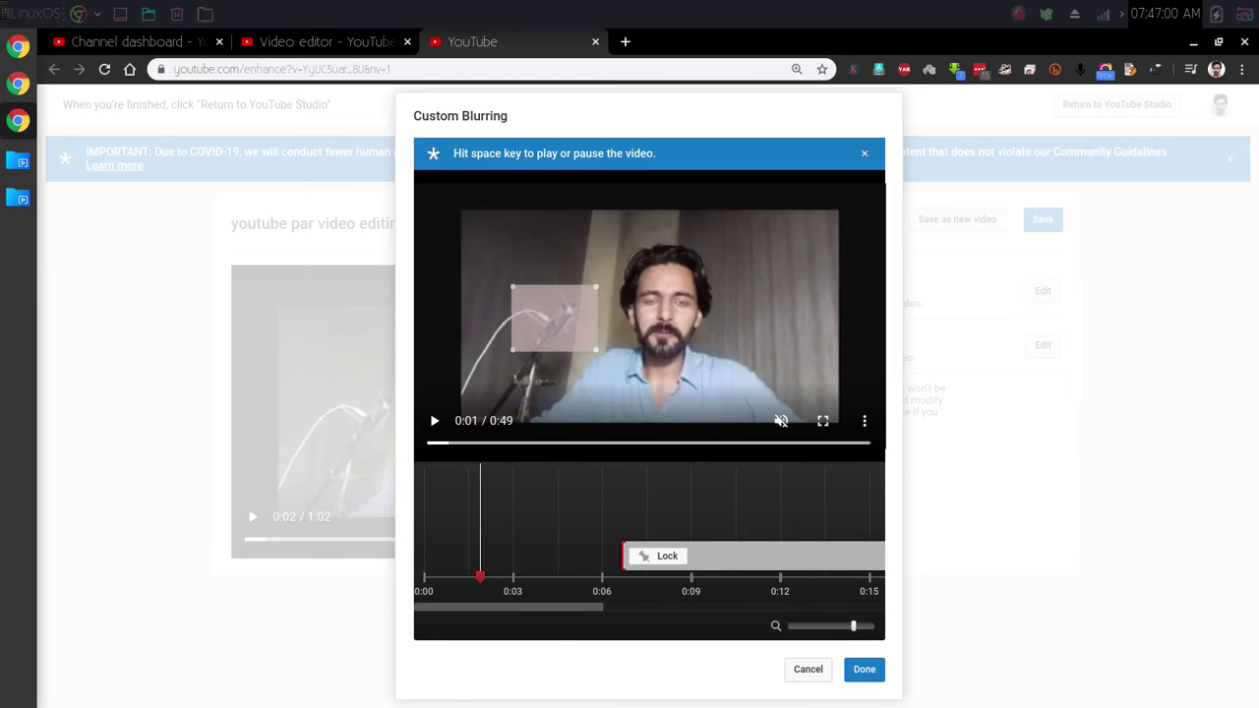
left_click_drag(649, 557, 539, 557)
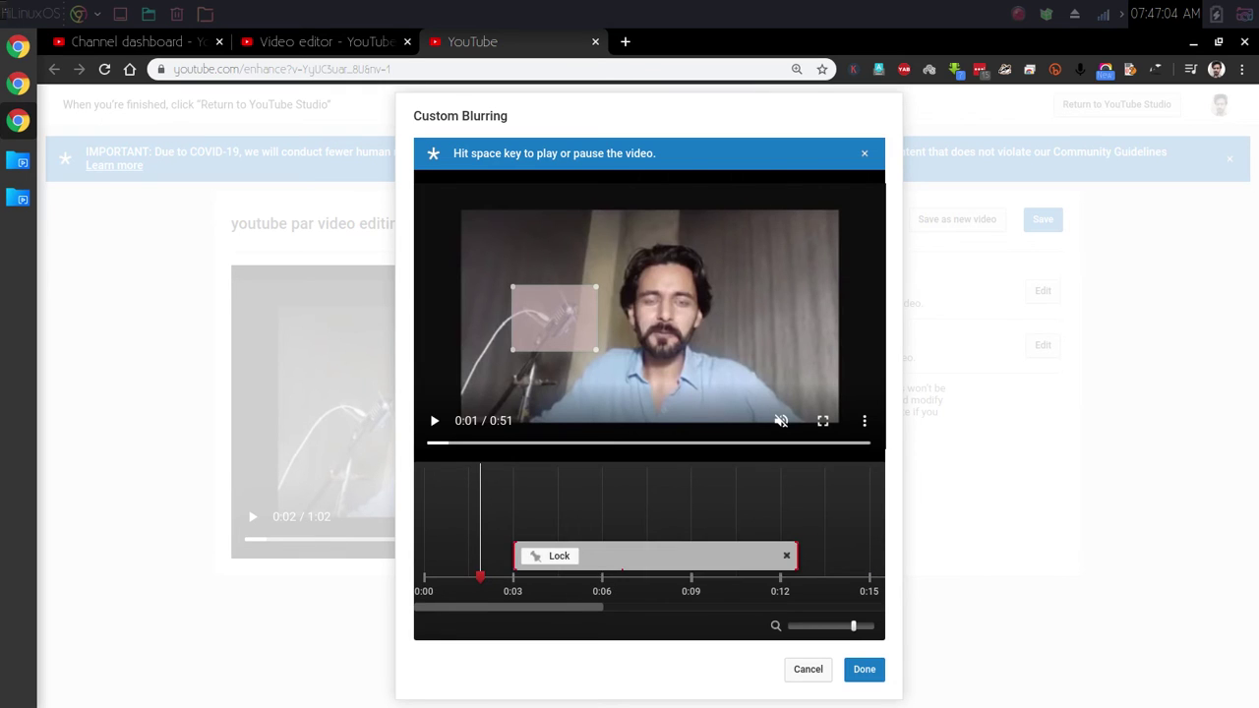
left_click_drag(796, 557, 692, 557)
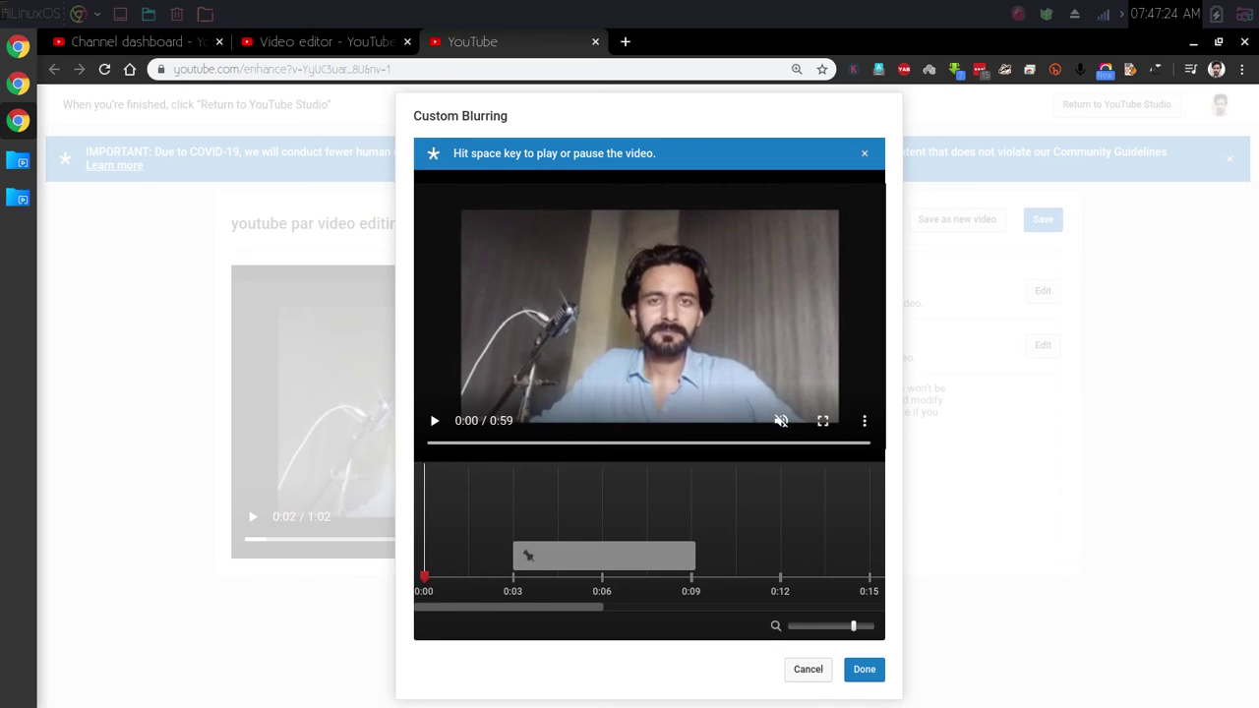
key("space")
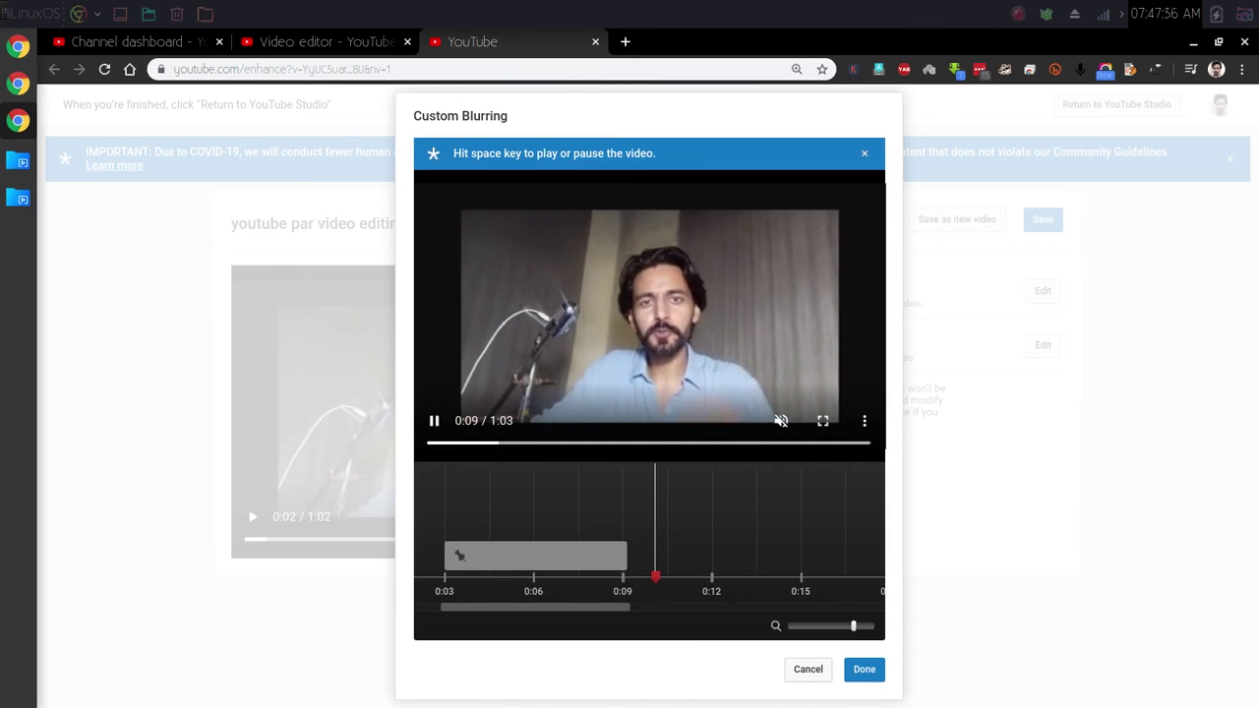
key("space")
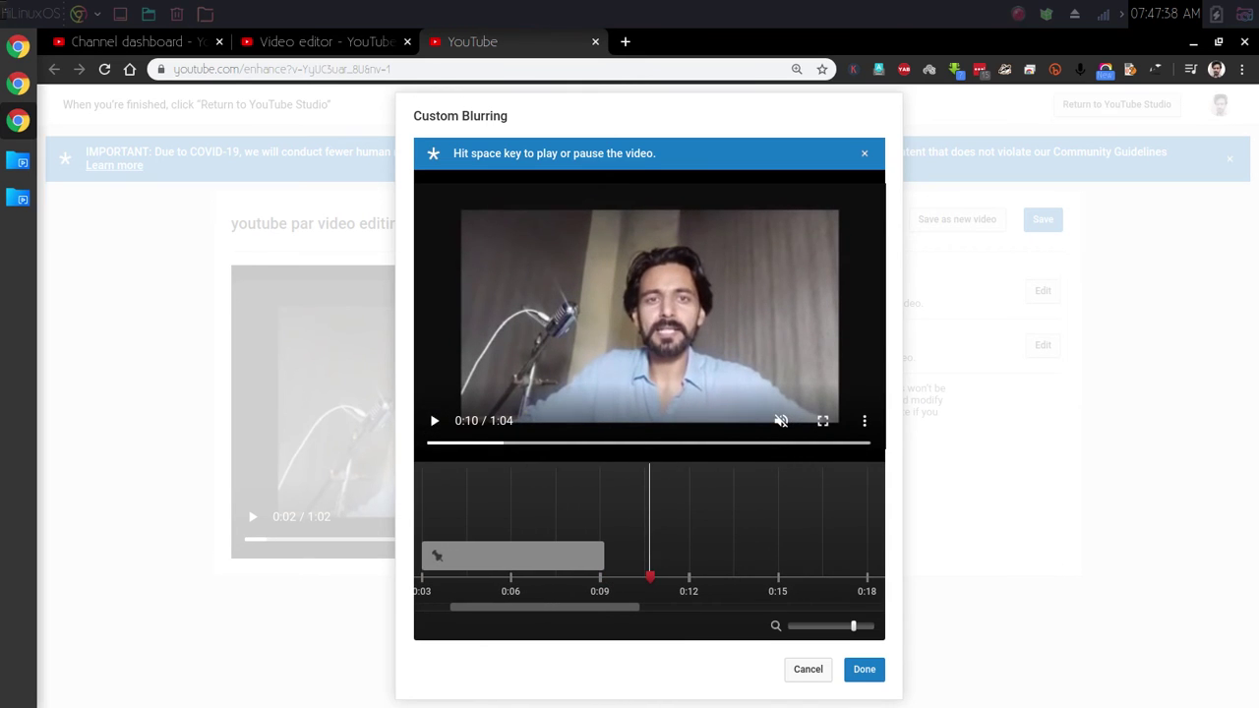
- Apply the custom blur and save it over the existing video with the preview muted, and reopen the demo video in the editor
left_click(863, 669)
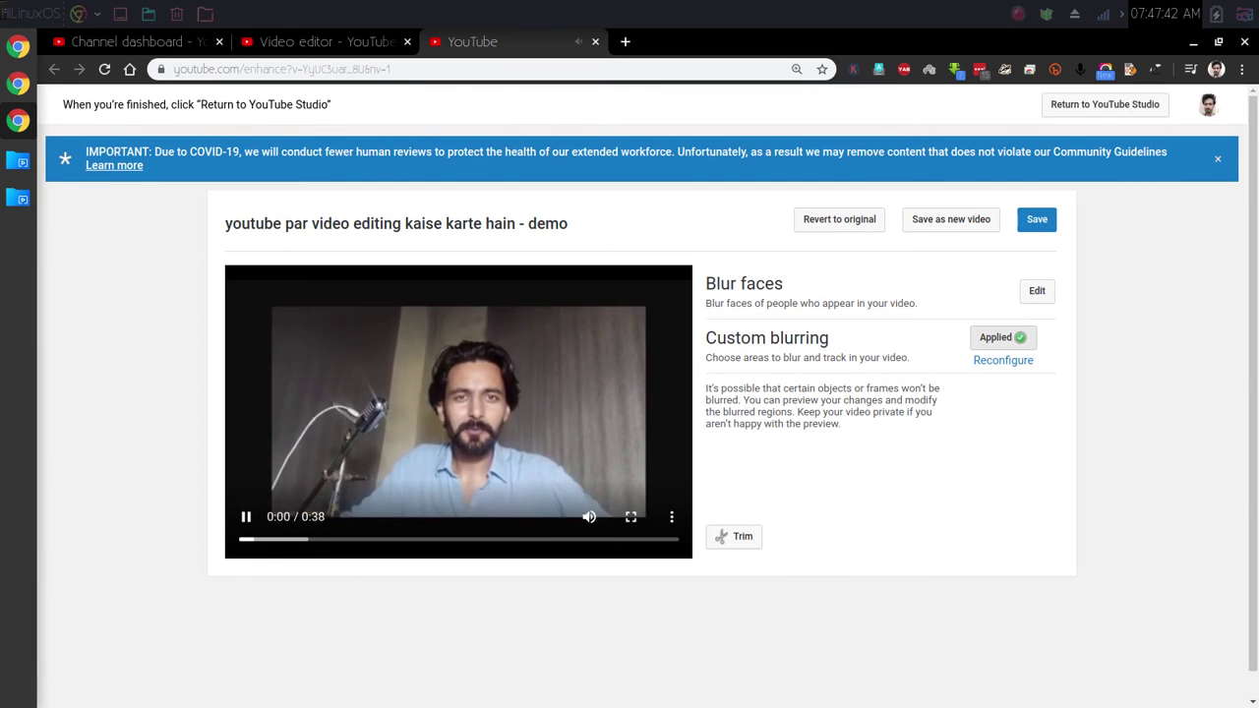
left_click(589, 517)
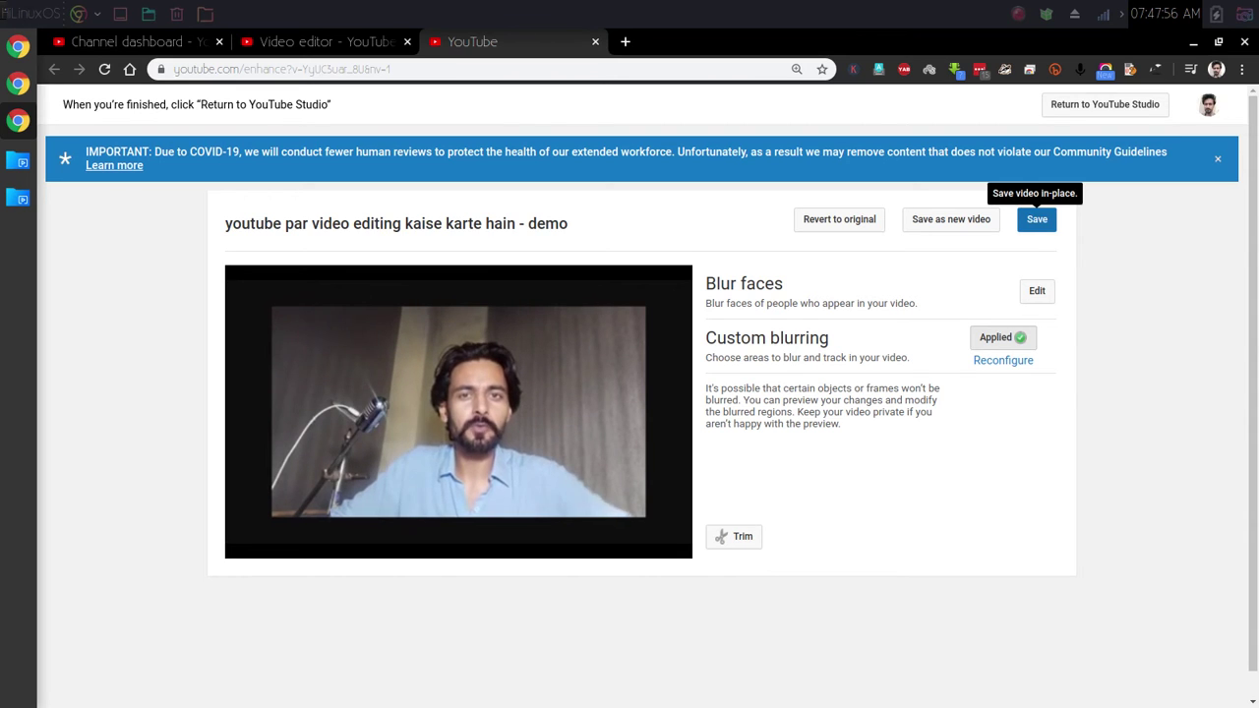
left_click(1037, 219)
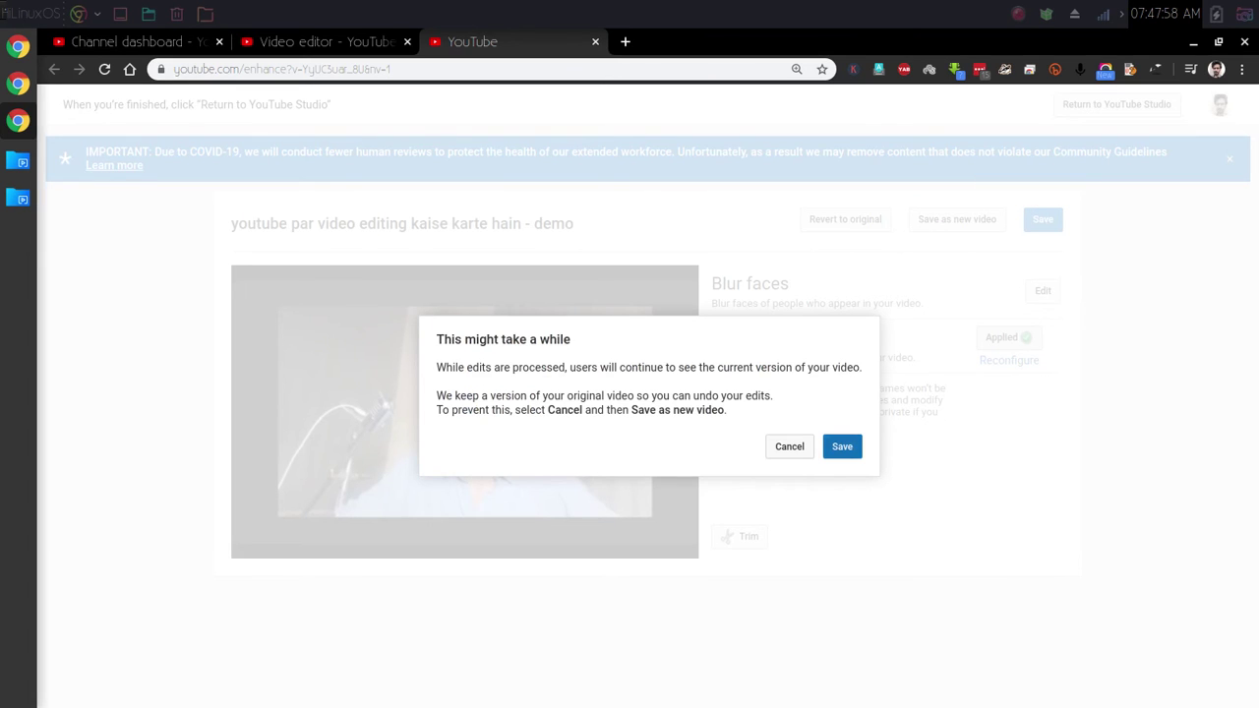
left_click(842, 447)
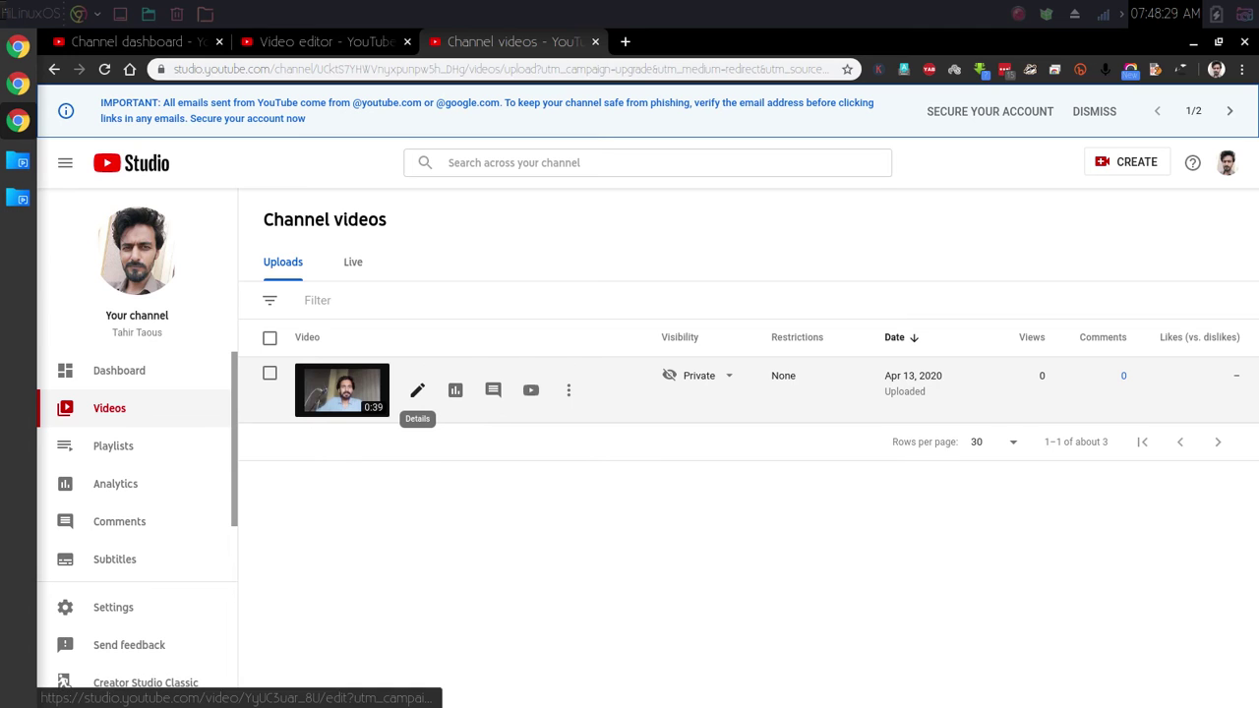
left_click(417, 391)
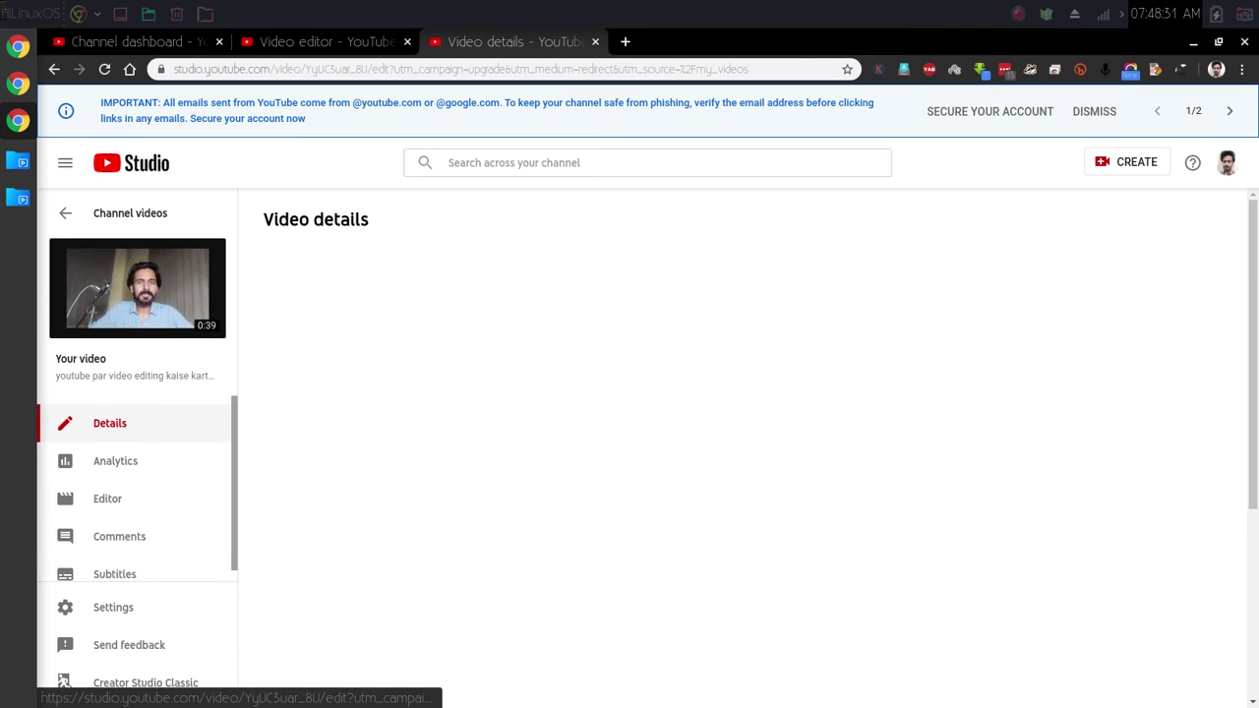
left_click(108, 490)
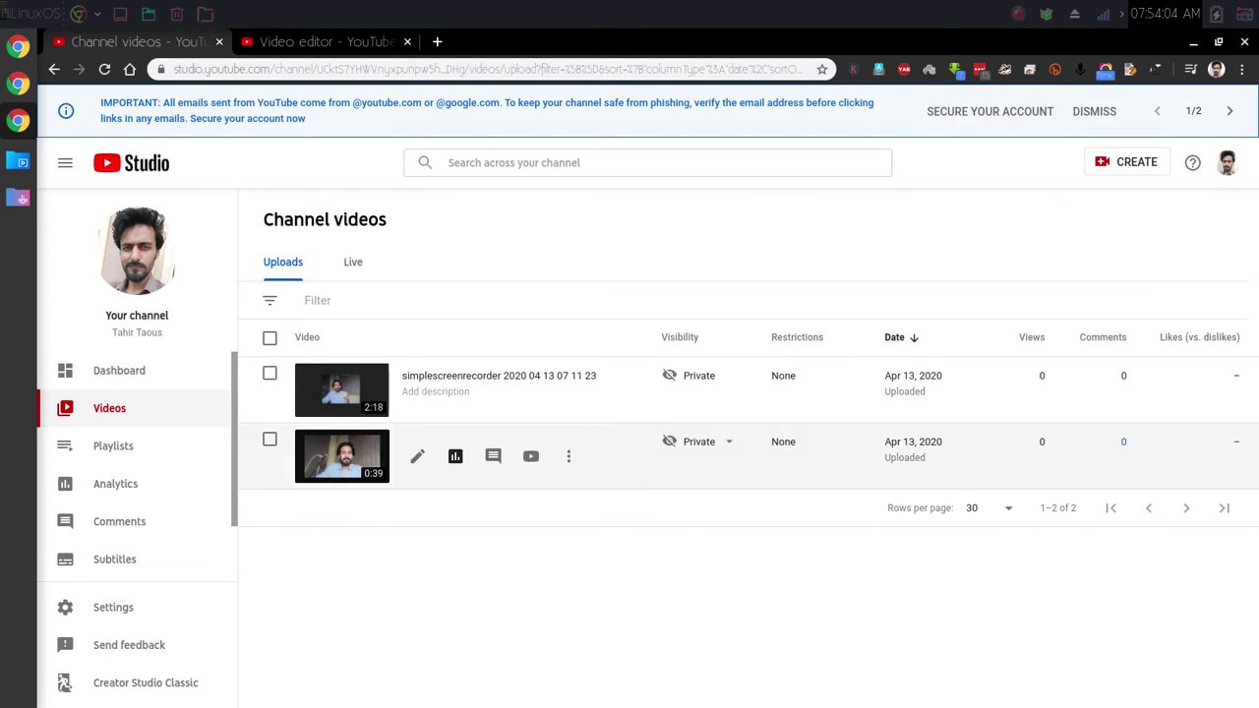
mouse_move(417, 390)
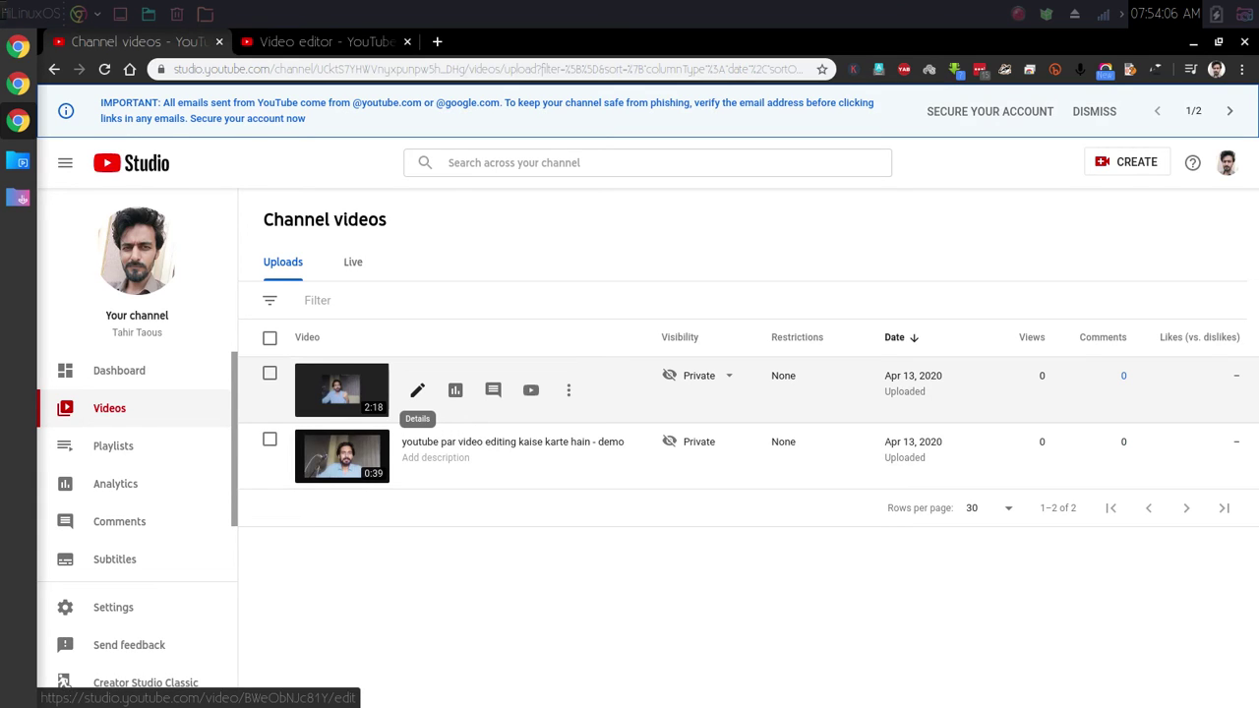
left_click(417, 390)
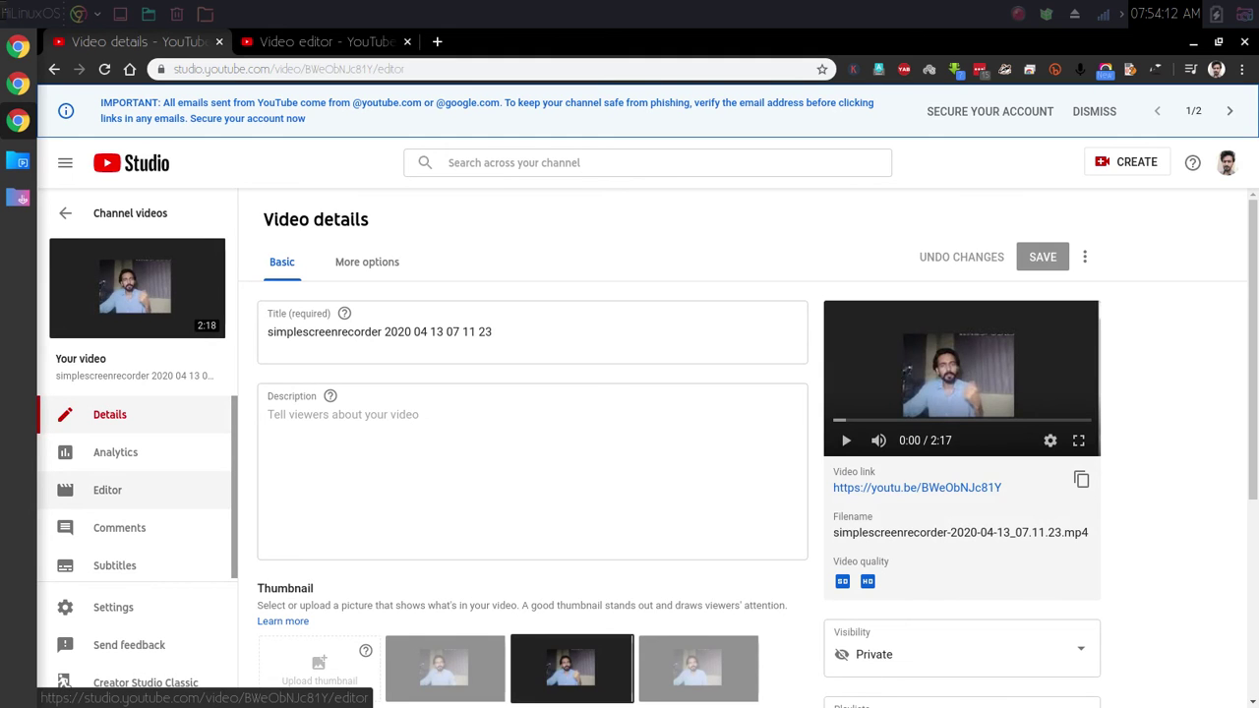
left_click(107, 490)
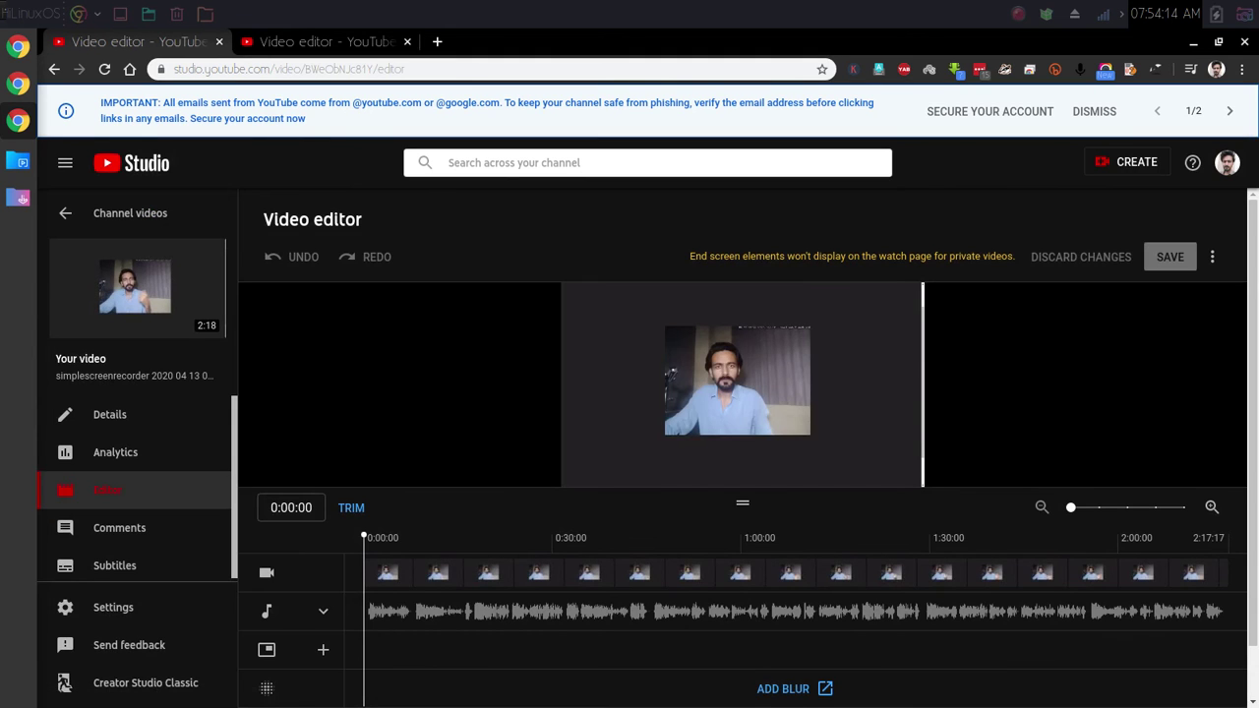
scroll(742, 443, "down", 2)
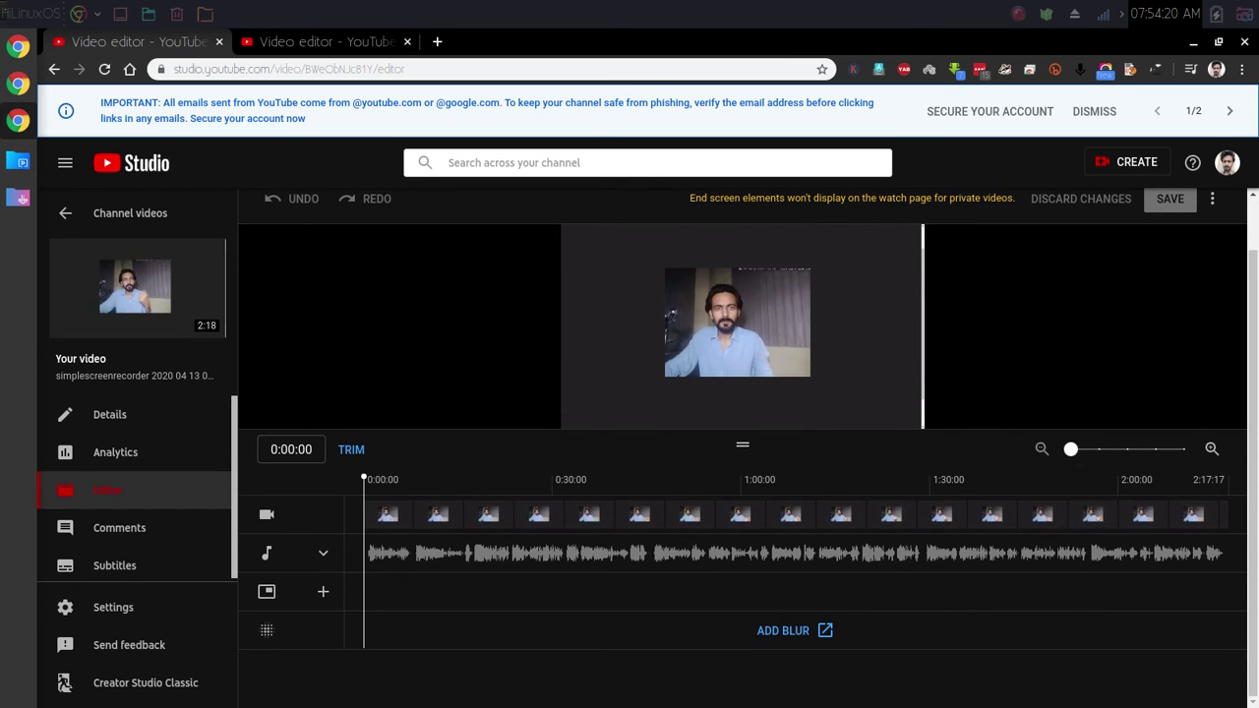
- Place the playhead at 0:07:29 on a zoomed-in timeline and start trimming the video
left_click_drag(1070, 448, 1127, 449)
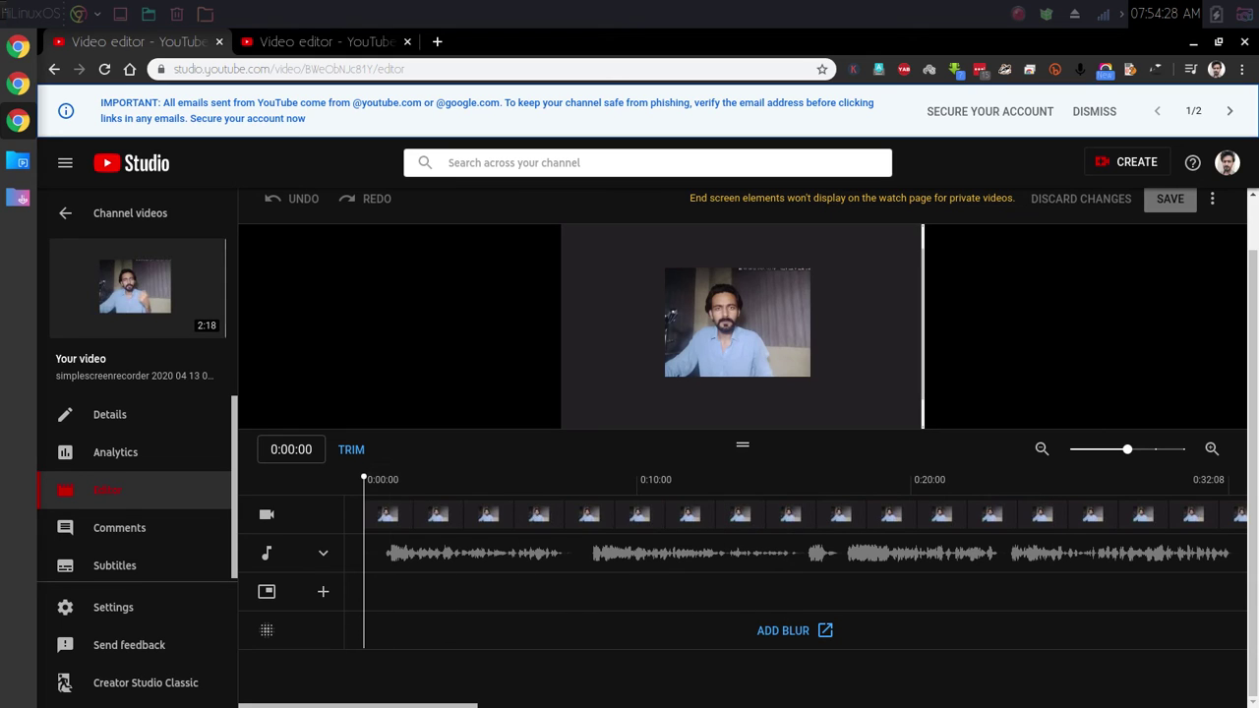
left_click(491, 481)
left_click_drag(491, 482, 632, 482)
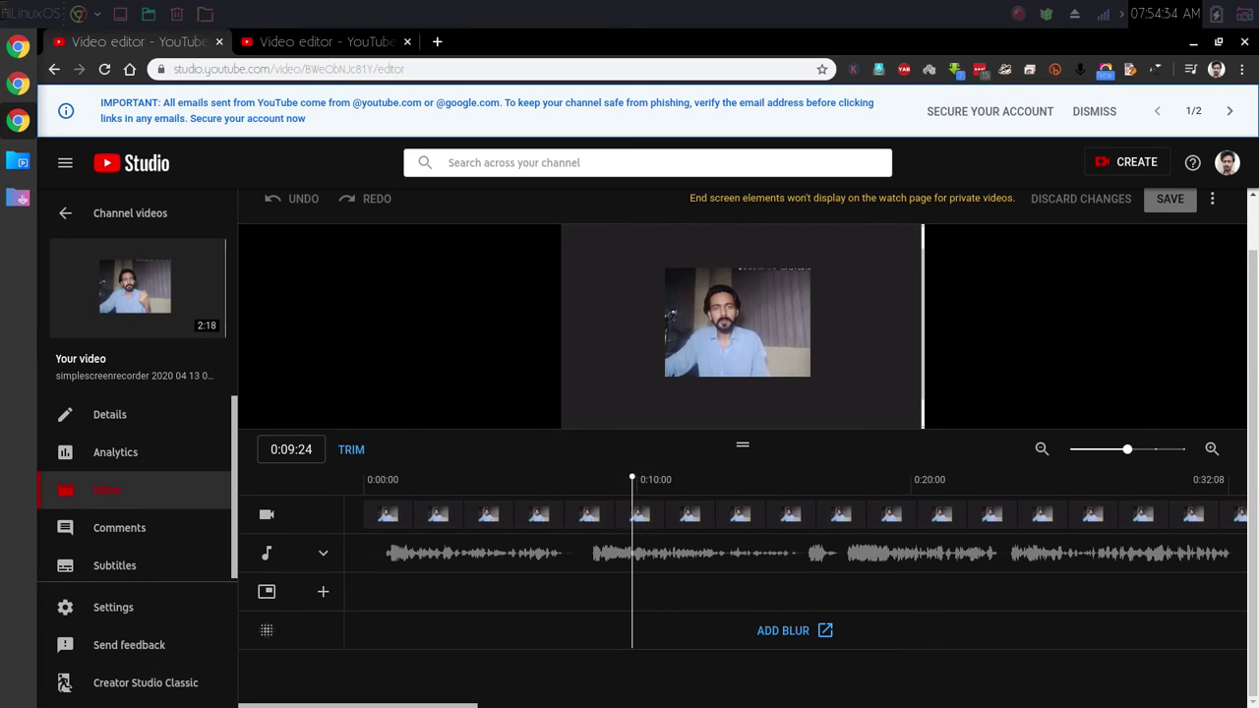
left_click_drag(632, 482, 582, 482)
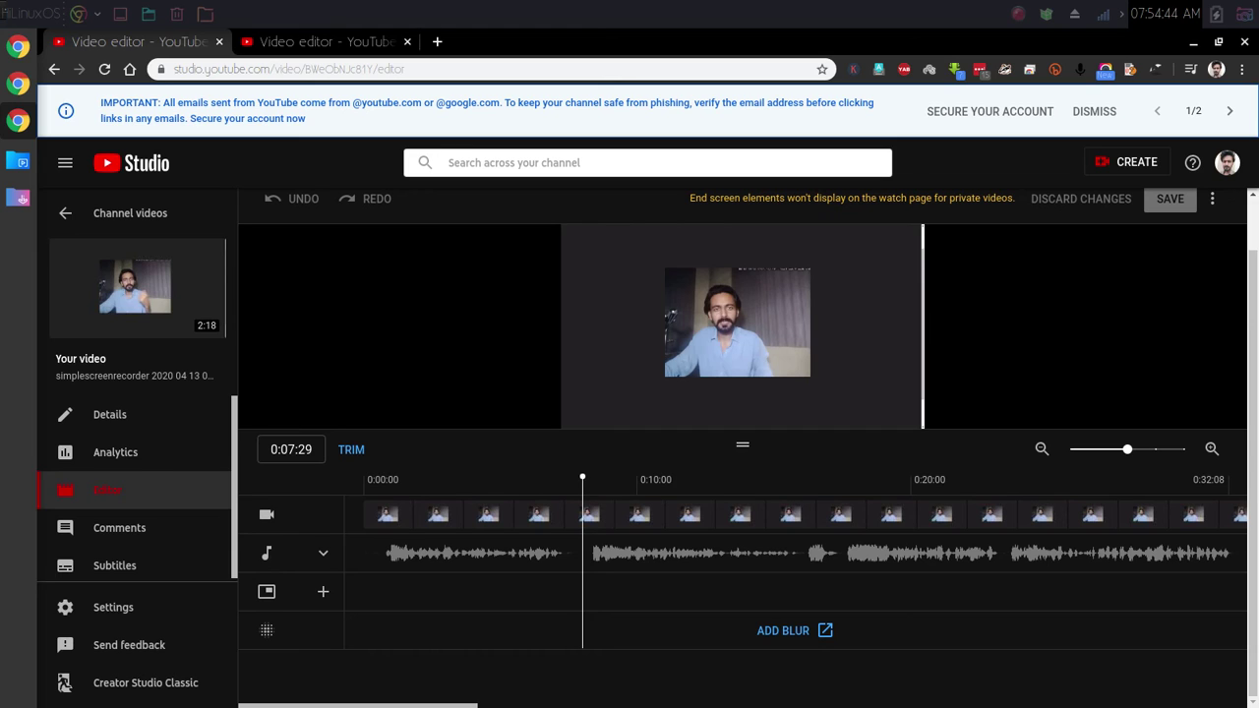
left_click(351, 449)
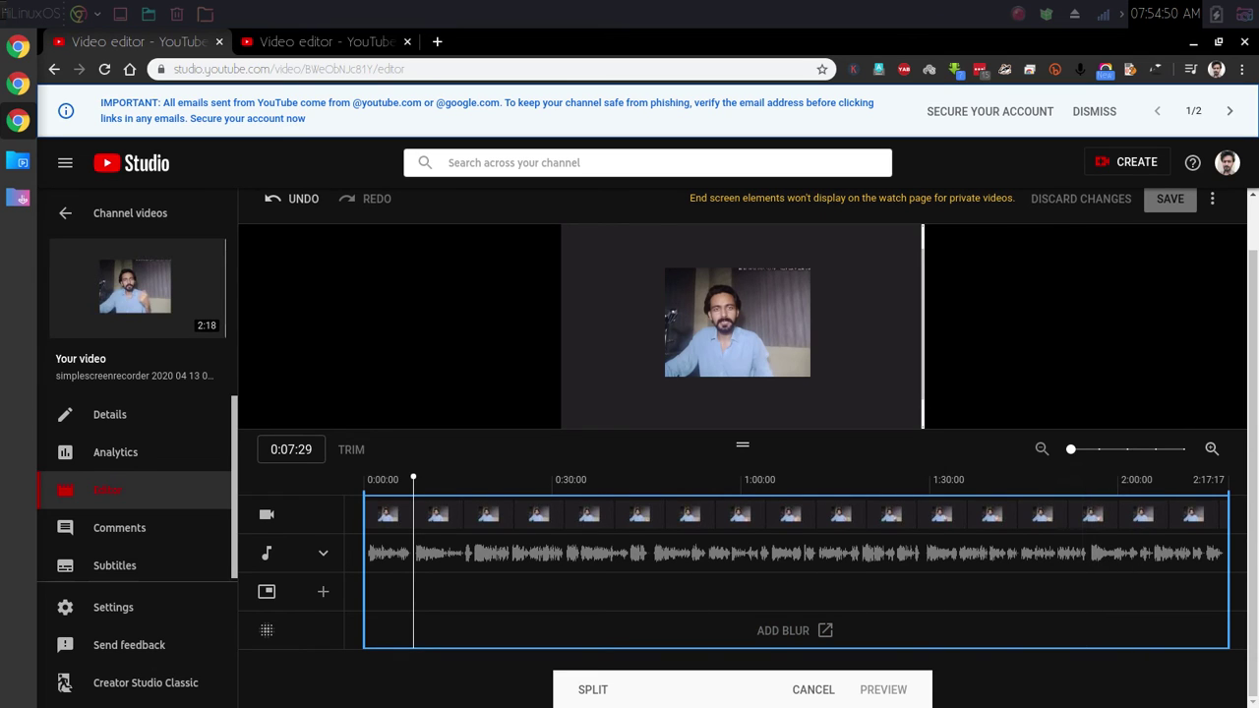
left_click_drag(1071, 448, 1098, 448)
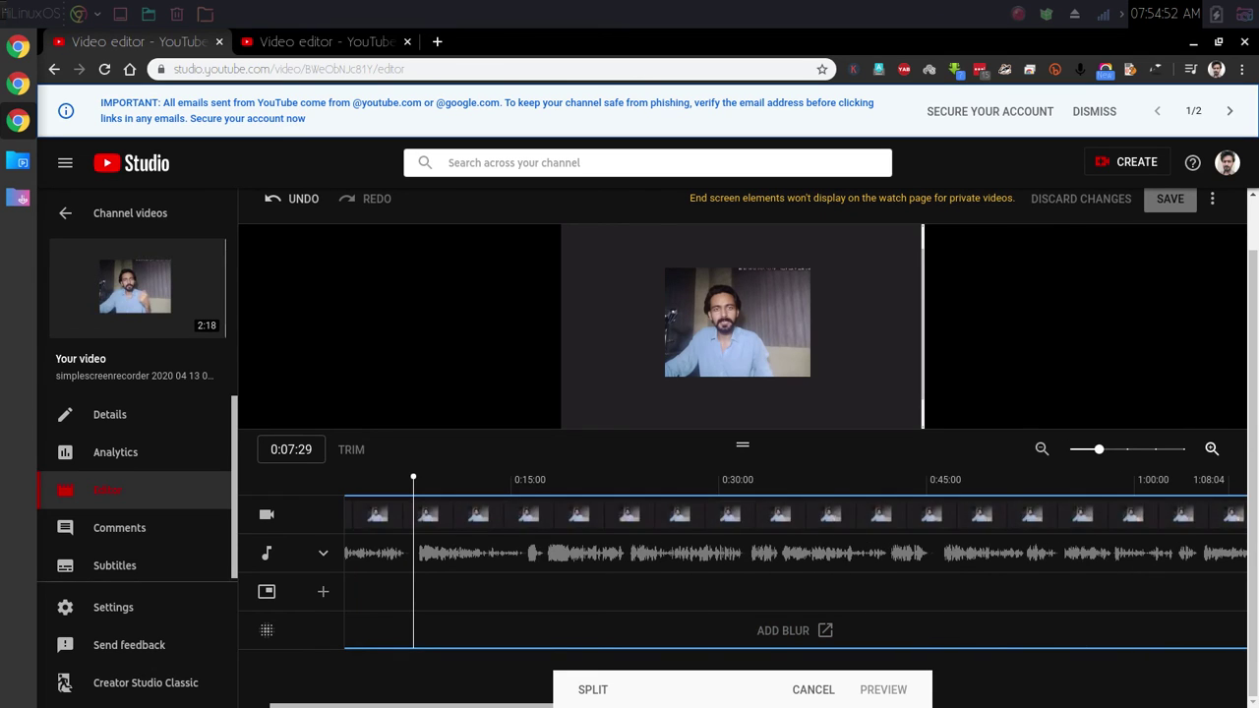
left_click(1211, 449)
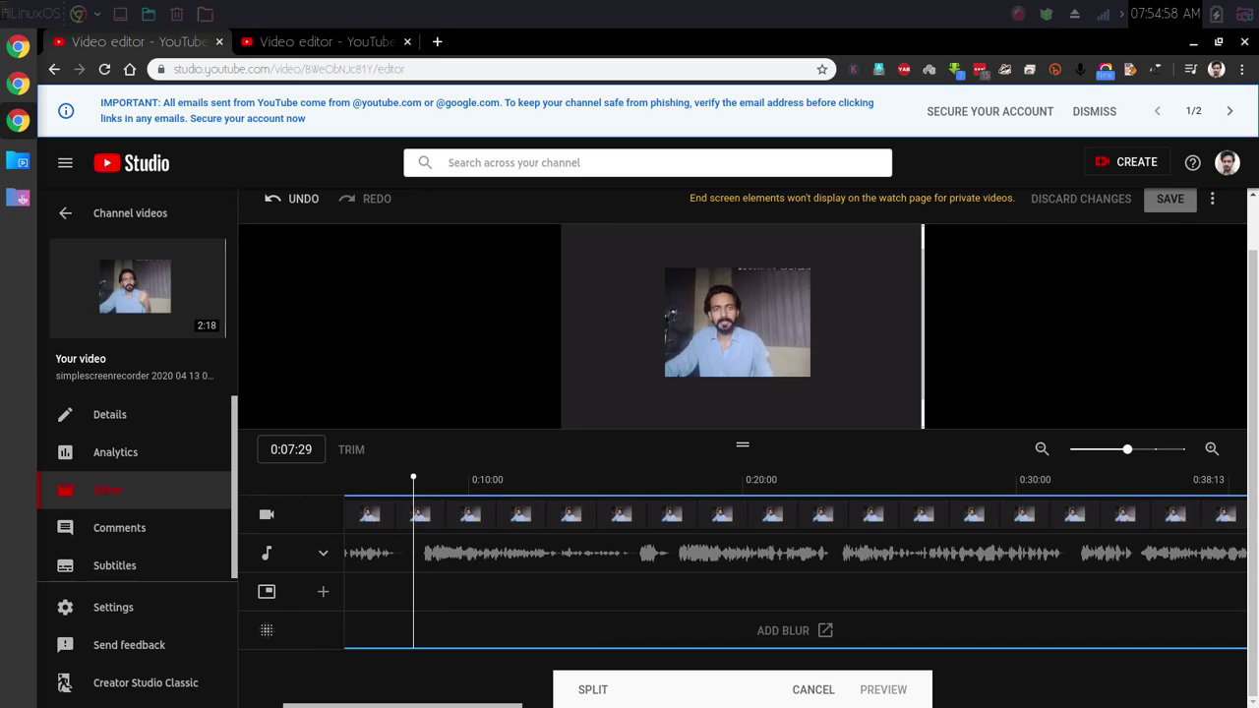
- Try splitting the video at 0:07:29 and cutting the section up to about 0:17:21, and undo that split
left_click(593, 689)
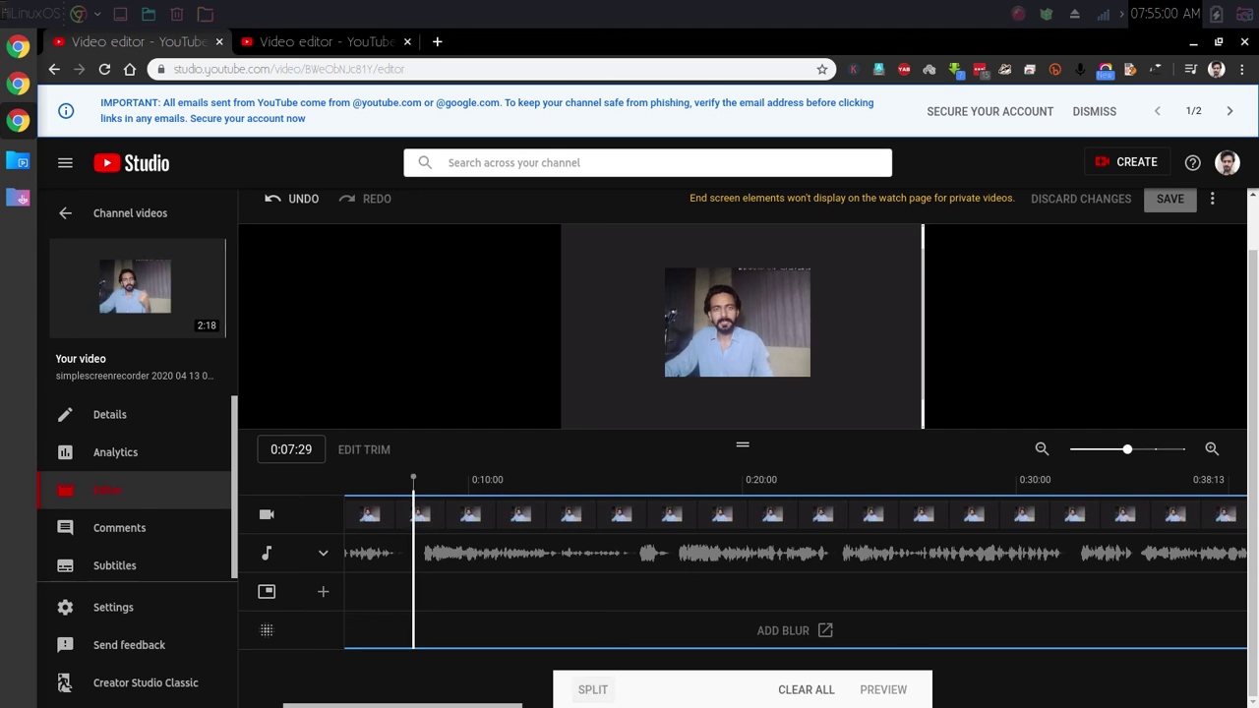
left_click_drag(421, 479, 678, 479)
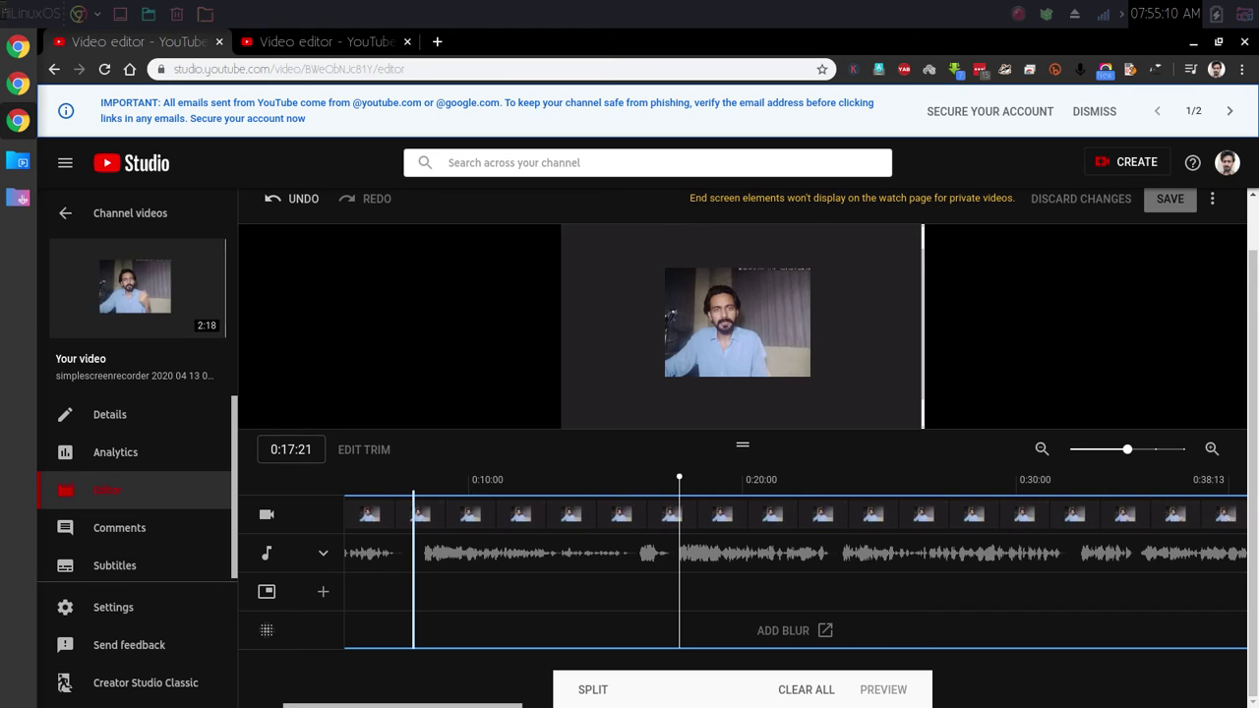
left_click_drag(413, 571, 676, 571)
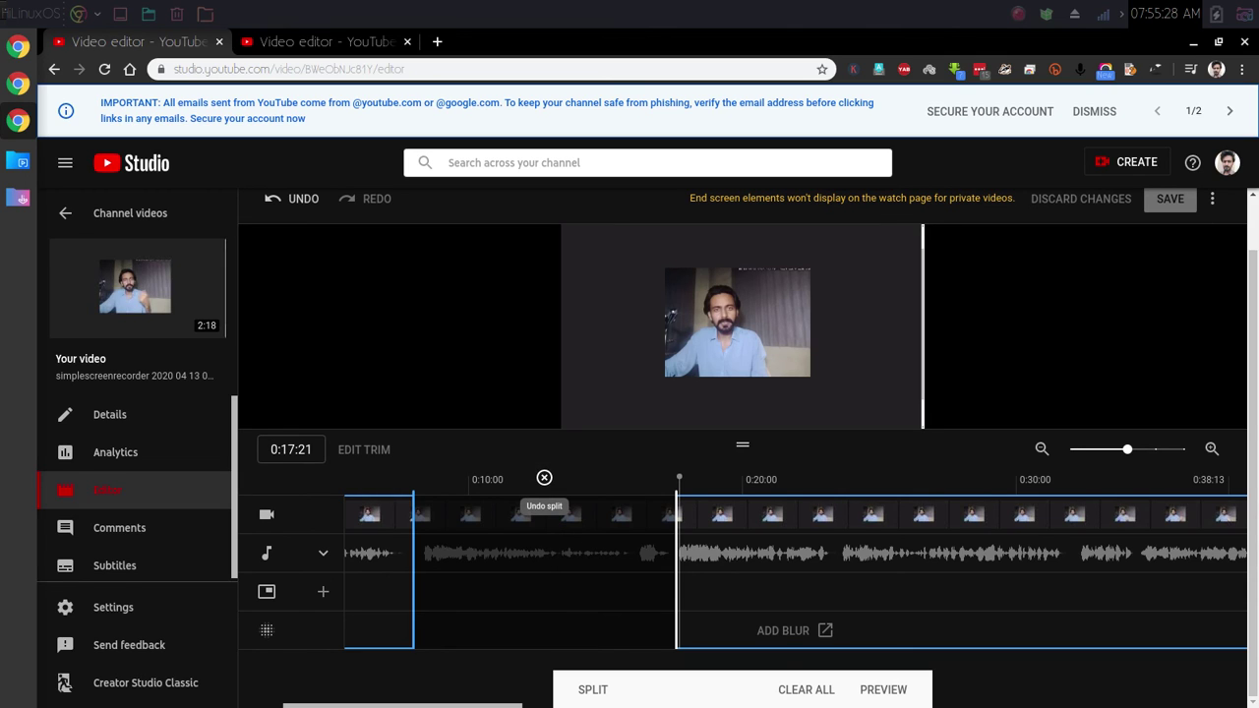
left_click(544, 477)
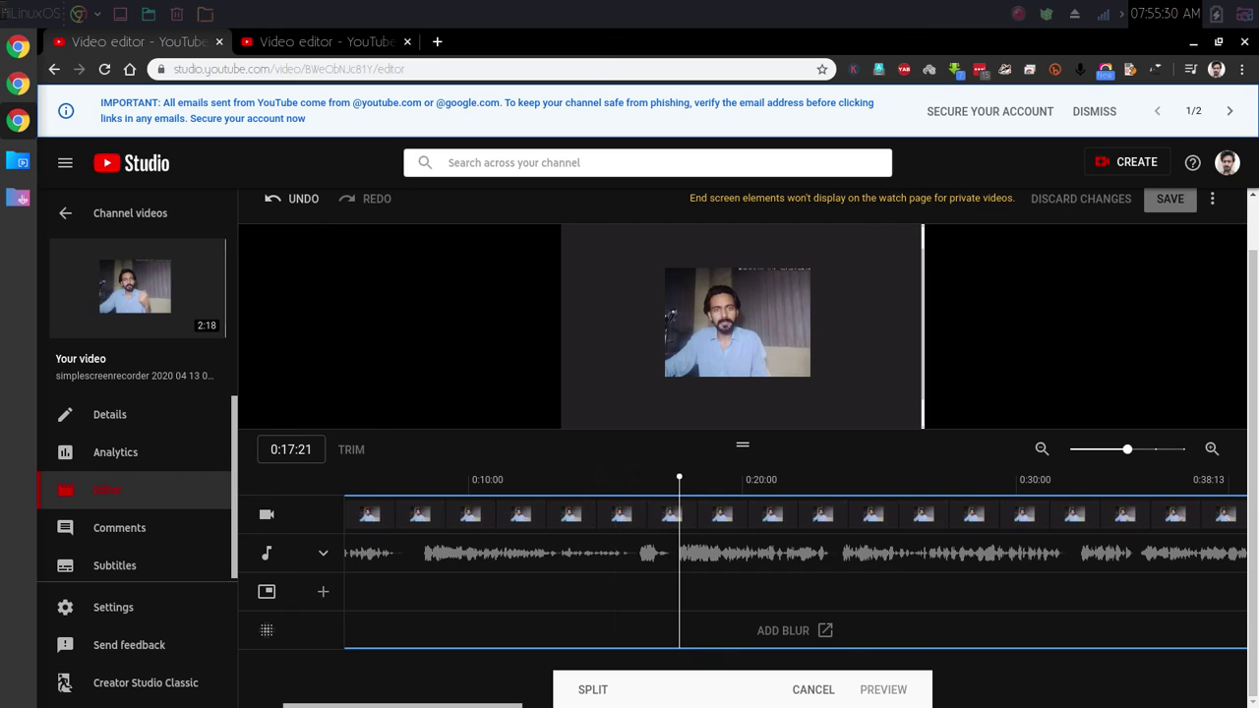
- Split the video at 0:17:21, extend the cut back to about 0:08, and preview the trim
left_click(593, 690)
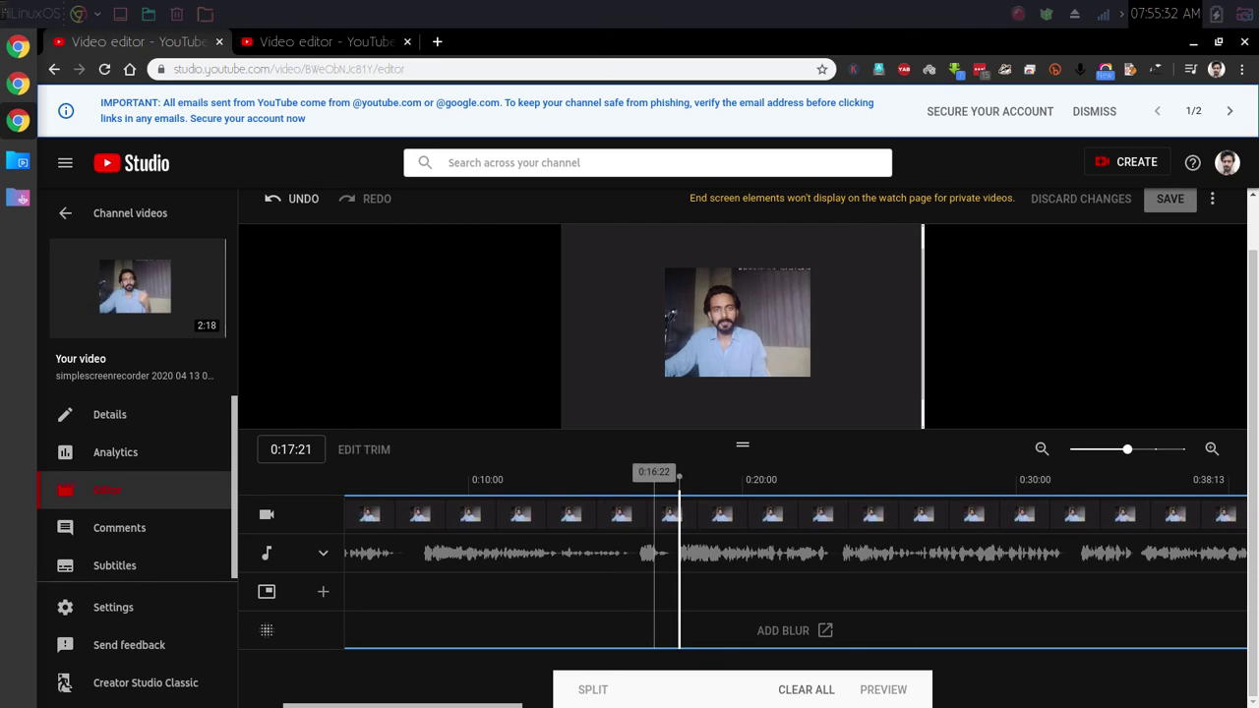
left_click_drag(678, 477, 407, 477)
left_click_drag(678, 570, 417, 570)
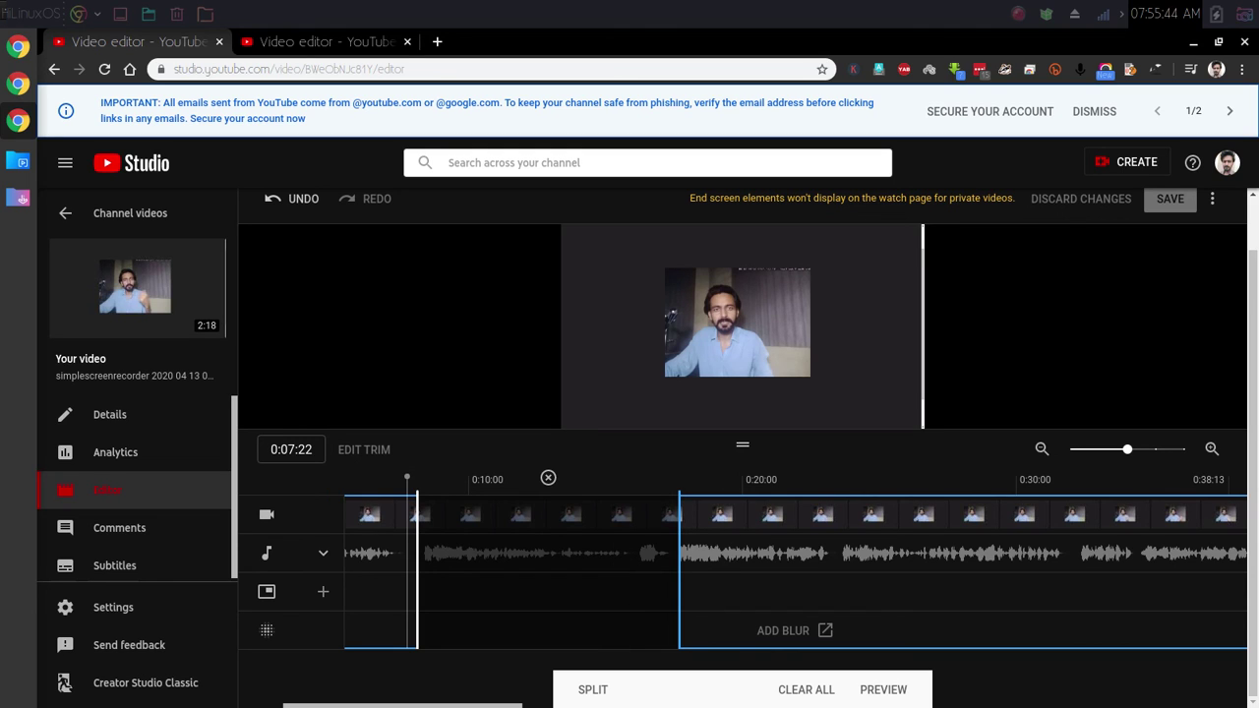
left_click(883, 690)
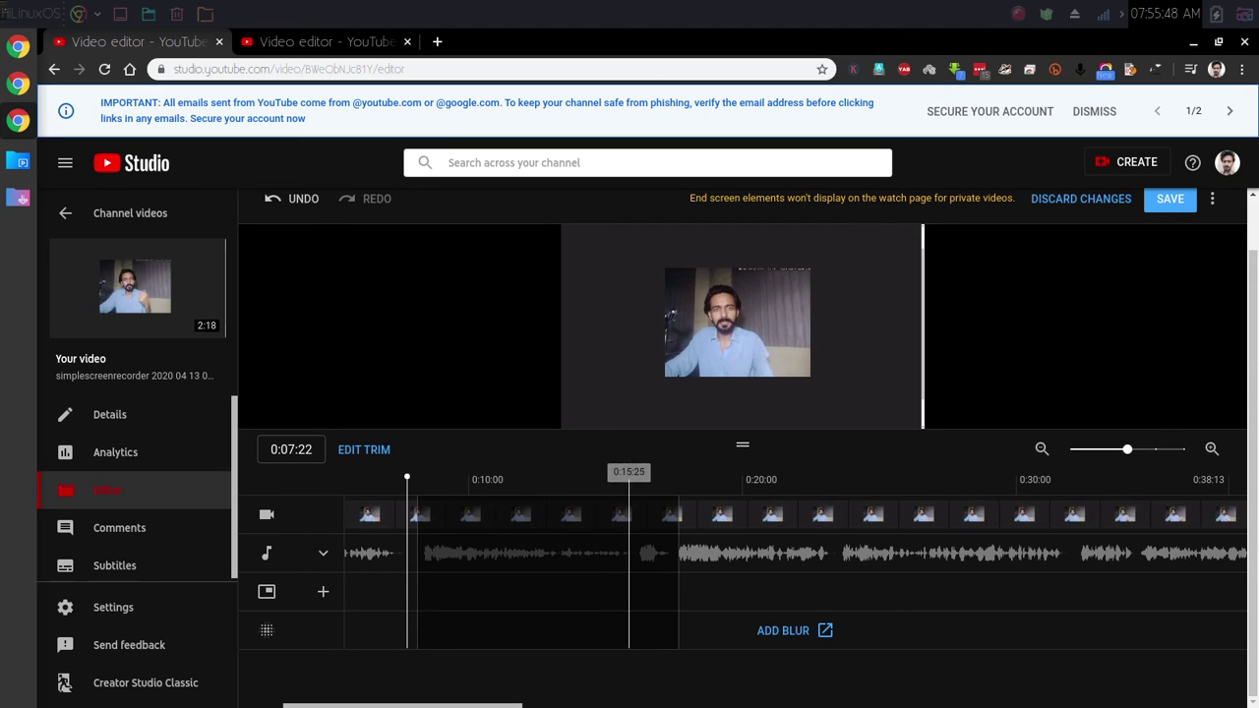
- Play the video from 0:03:24 across the cut section with the sound muted and pause at 0:22:02
left_click_drag(407, 479, 366, 479)
mouse_move(583, 413)
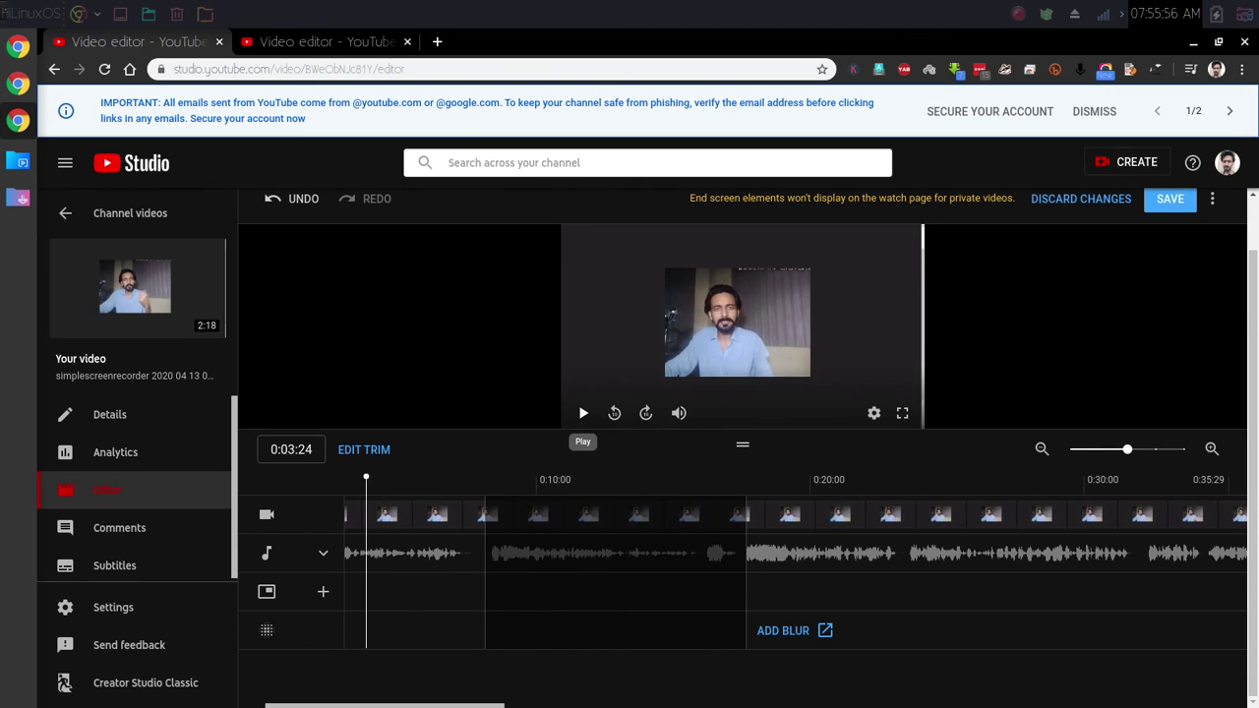
left_click(583, 413)
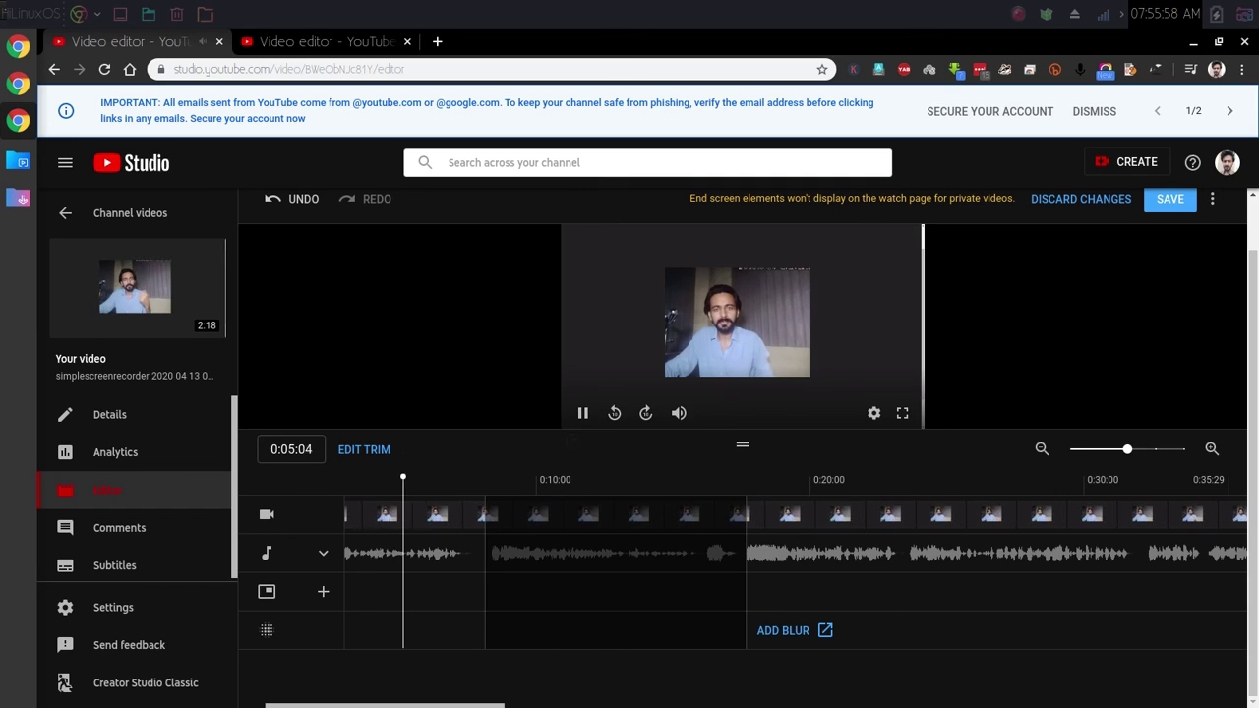
left_click(679, 413)
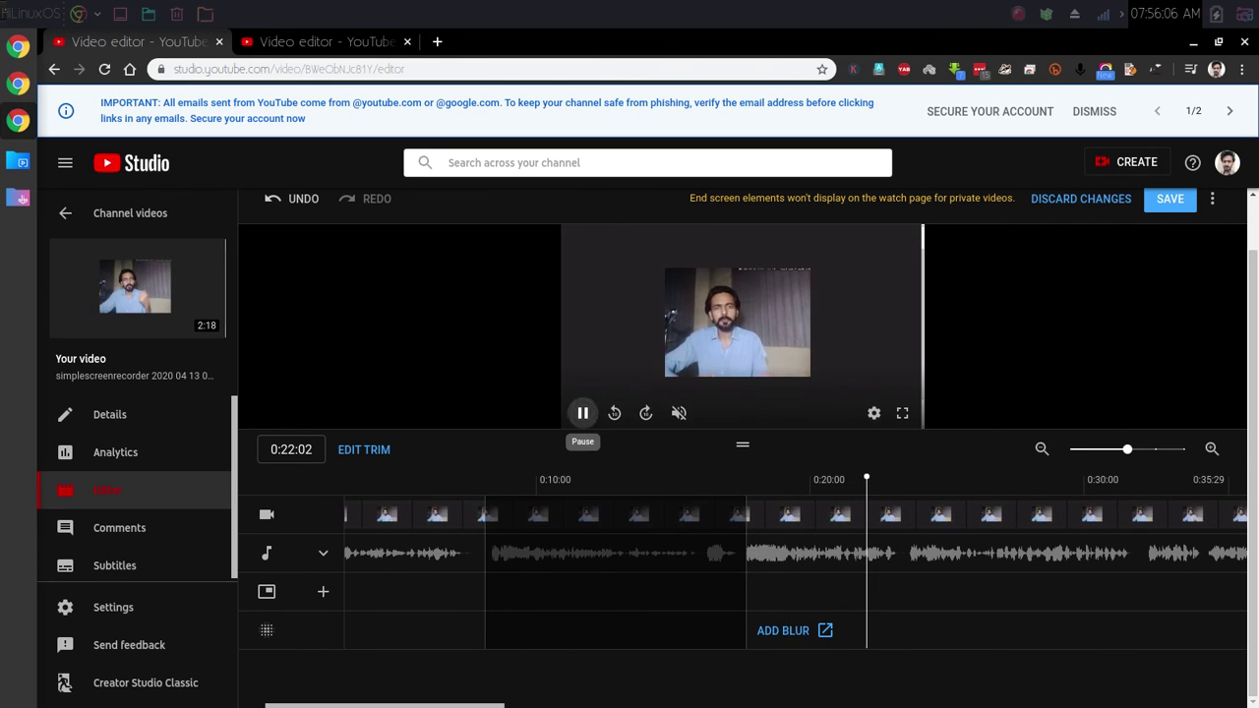
left_click(582, 413)
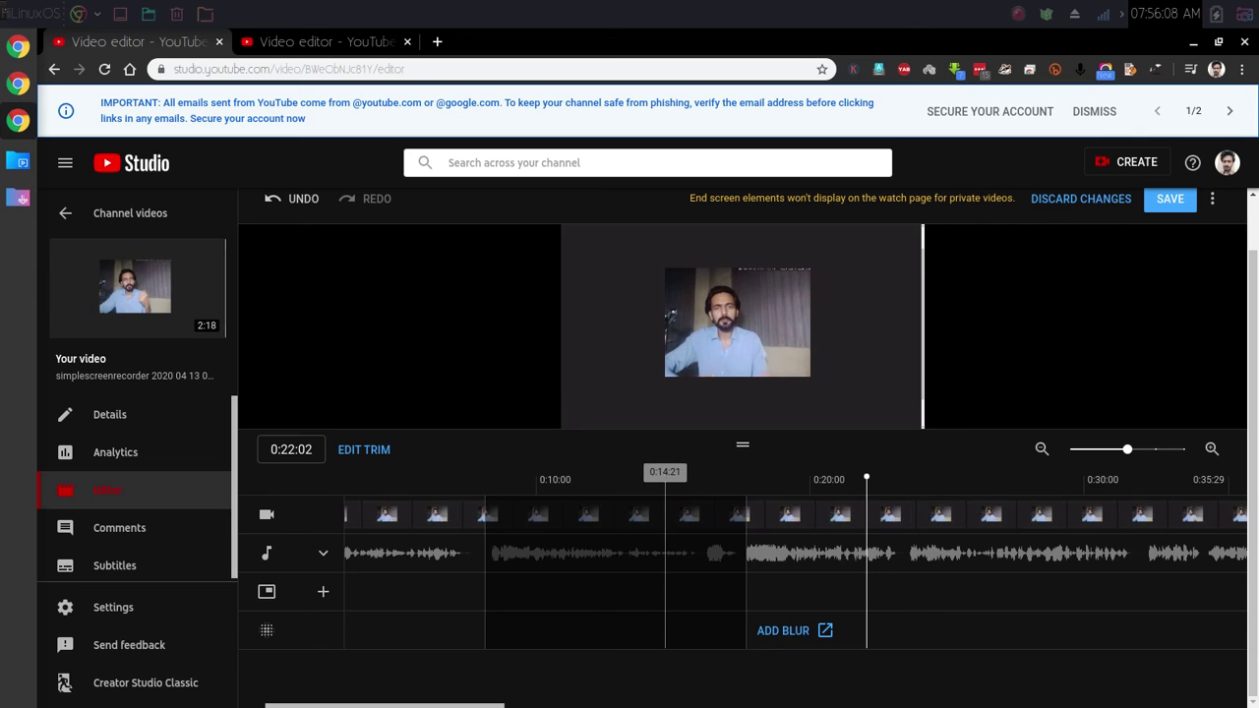
- Save the trim over the existing video and return to the channel's video list
scroll(747, 393, "up", 1)
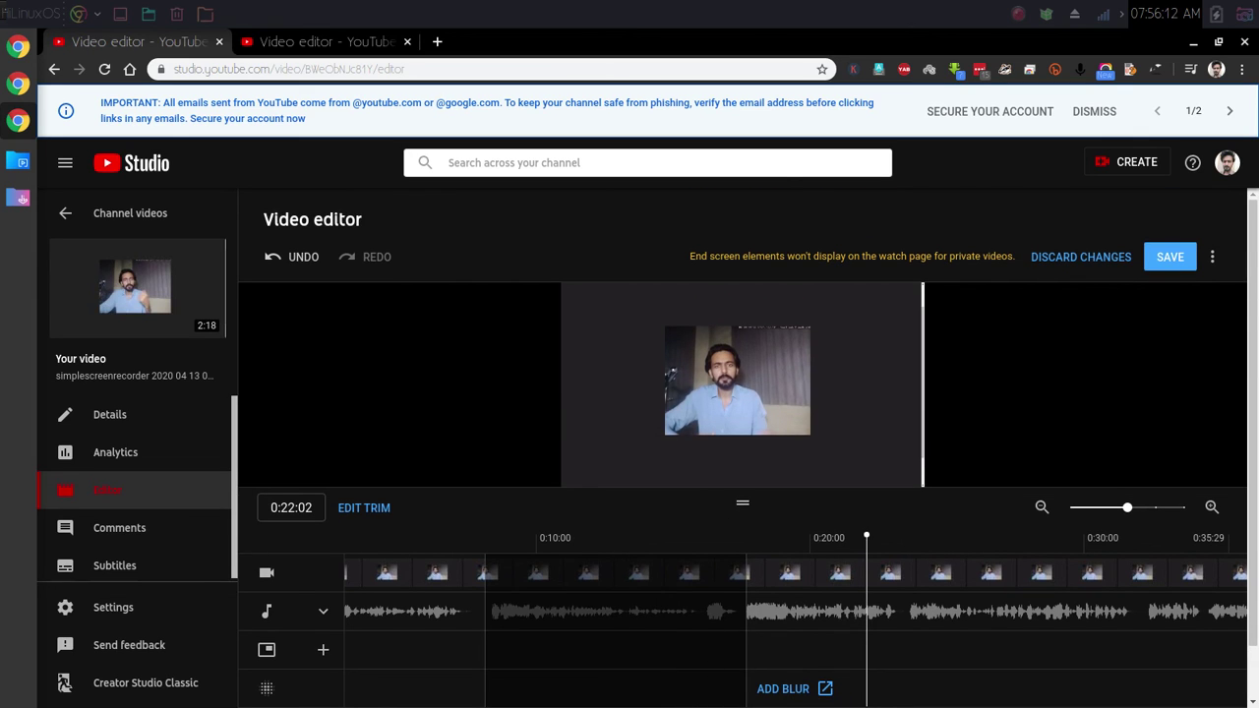
left_click(1169, 257)
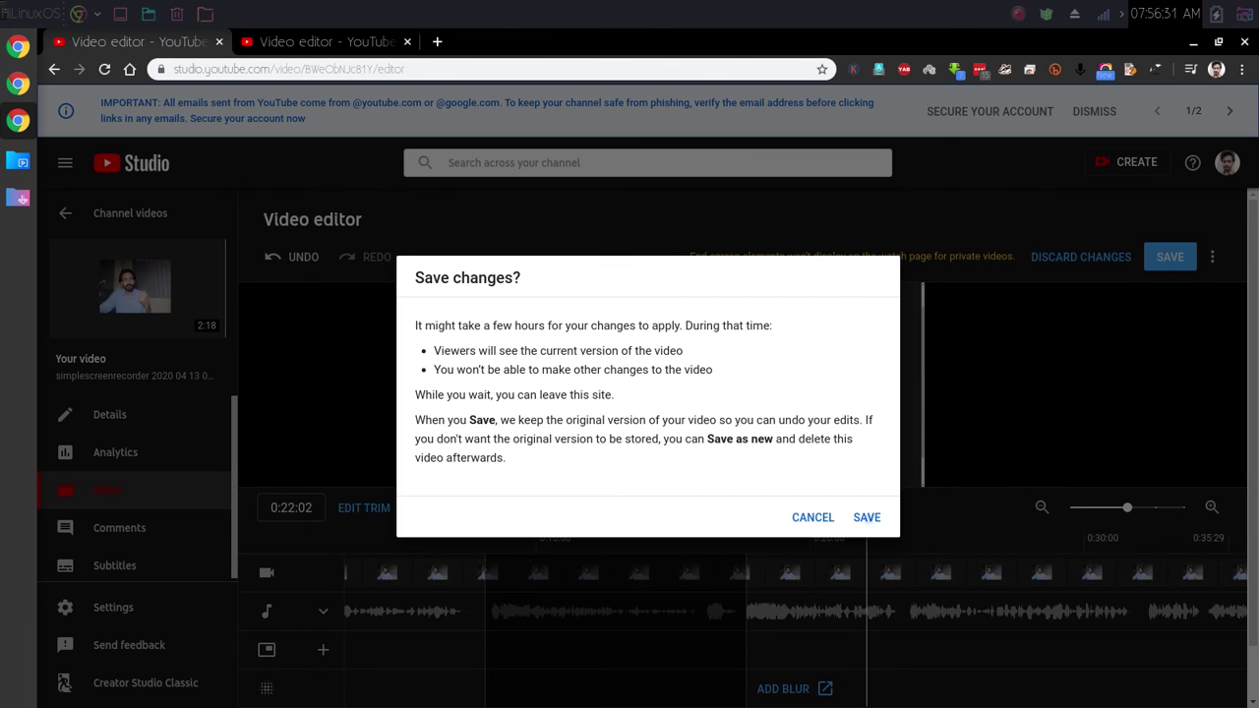
left_click(866, 517)
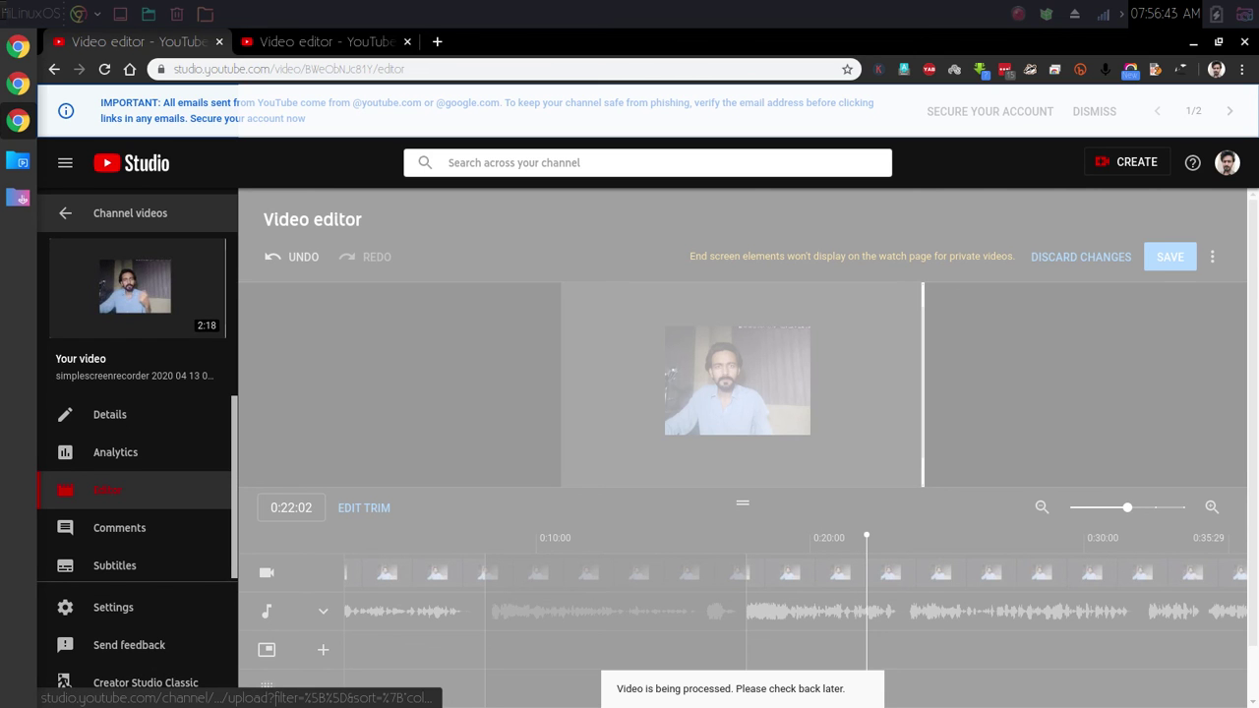
left_click(127, 213)
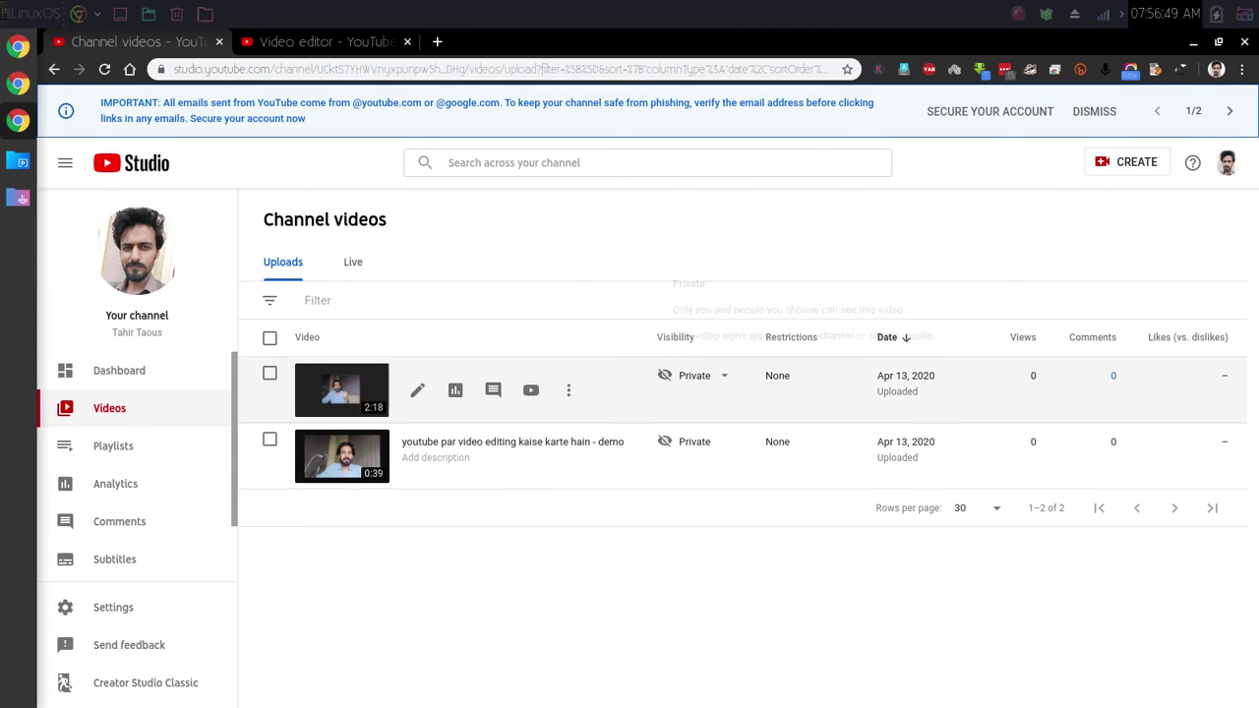
- Look at the Schedule option and its publish date calendar for the simplescreenrecorder video, and close the visibility settings without saving
left_click(723, 374)
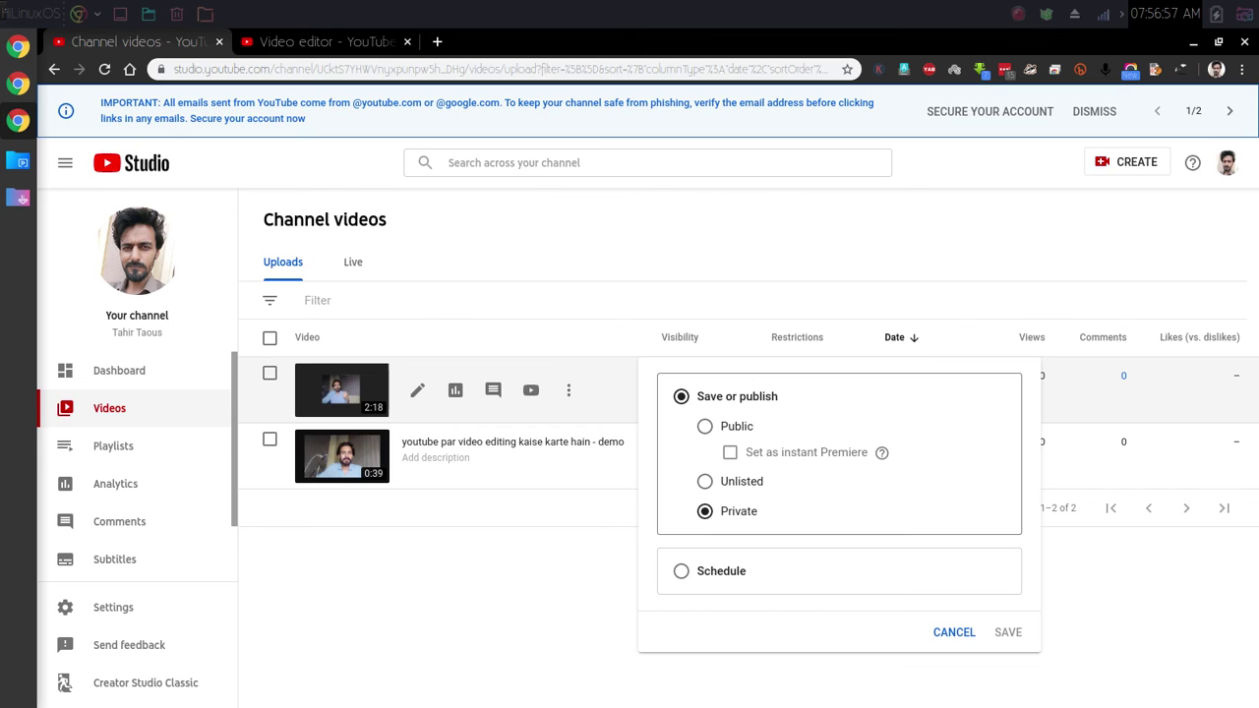
left_click(680, 570)
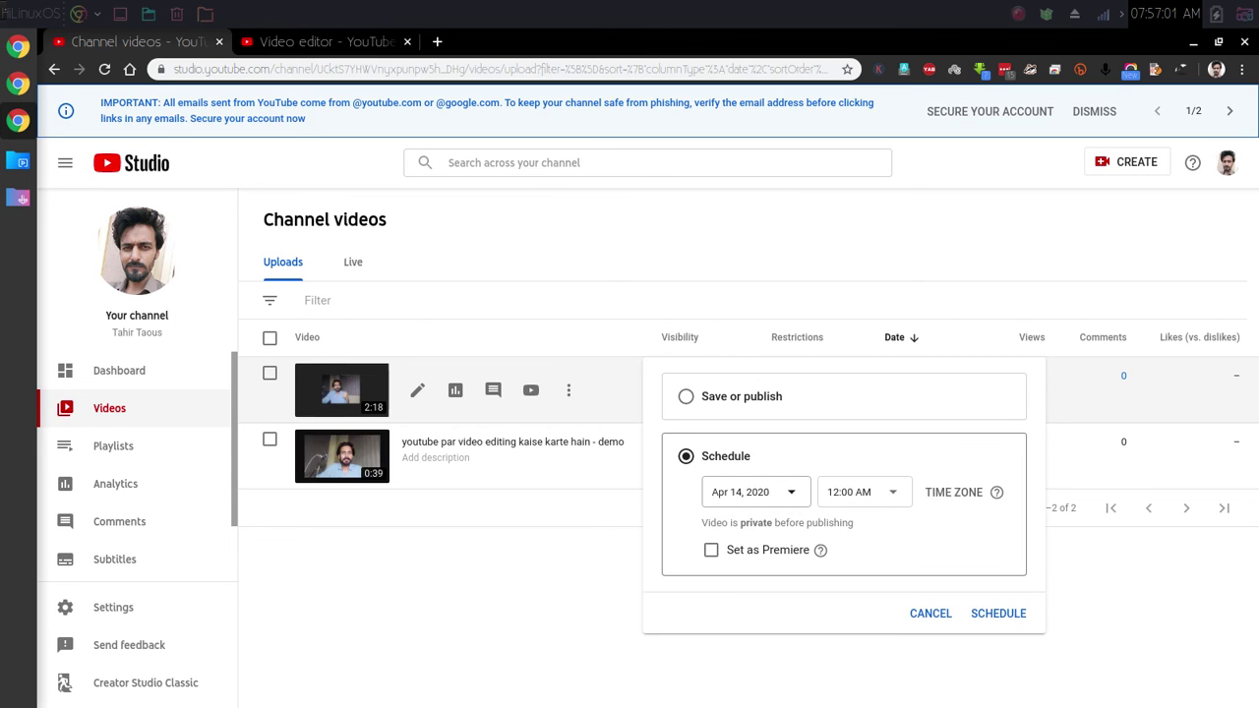
left_click(755, 492)
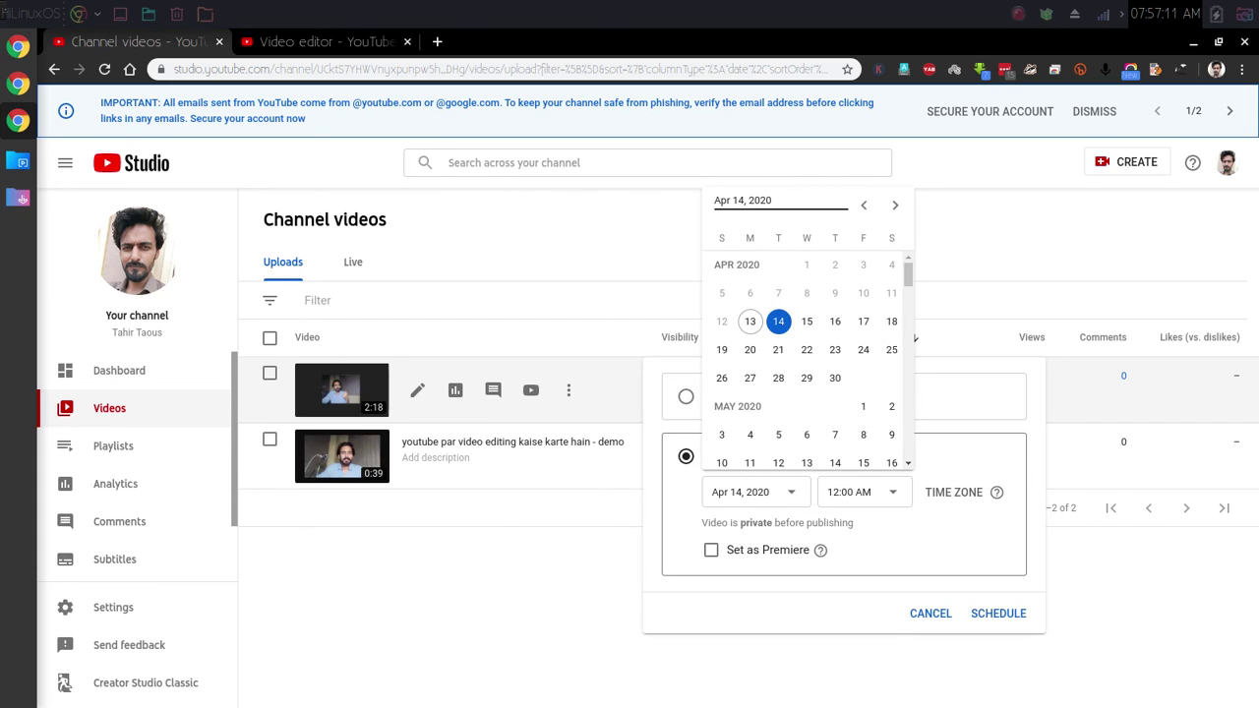
key("Escape")
key("Escape")
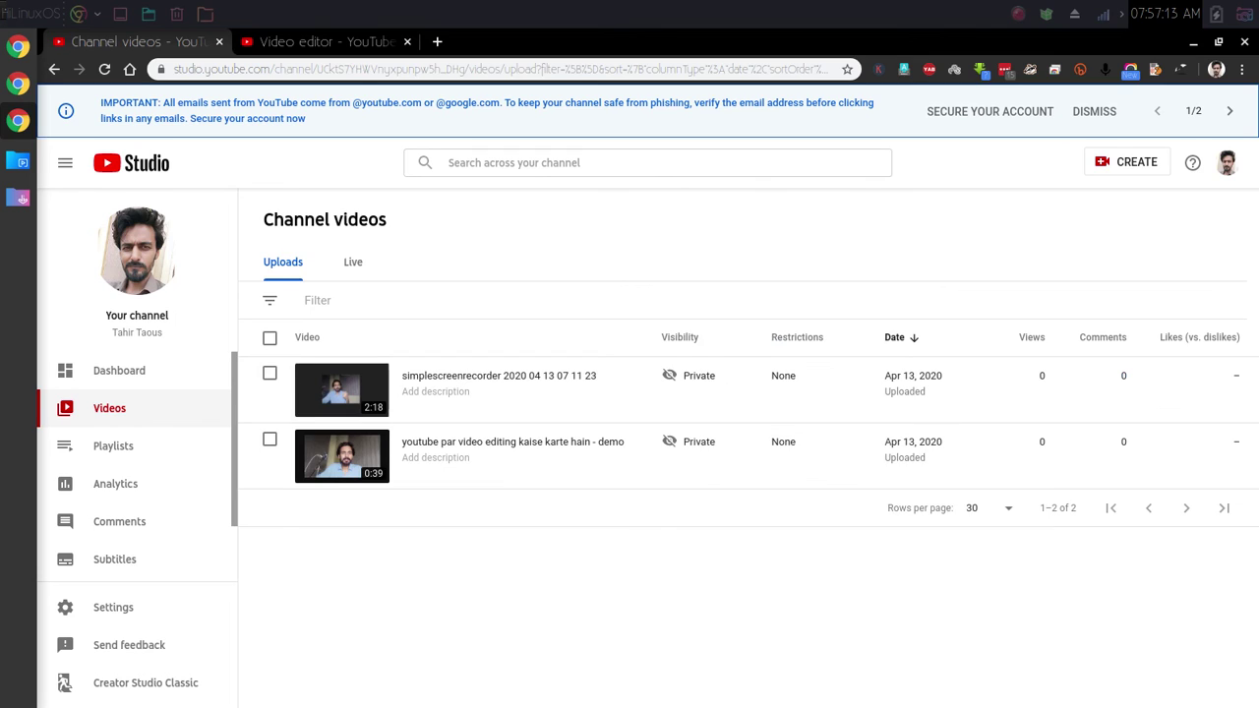